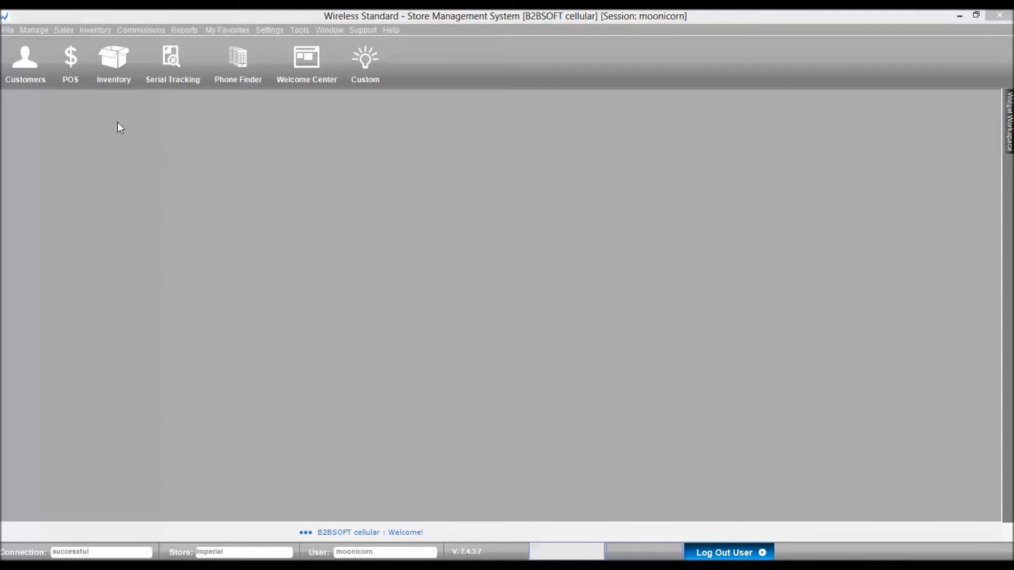
Step: Open the Sales Person Commission Rule Manager for employees
left_click(38, 32)
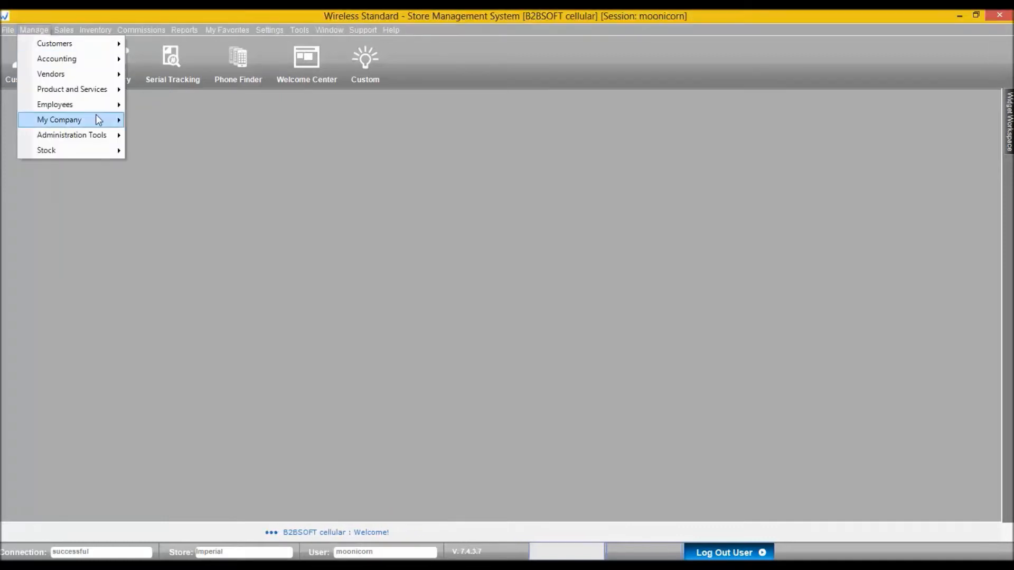
mouse_move(94, 106)
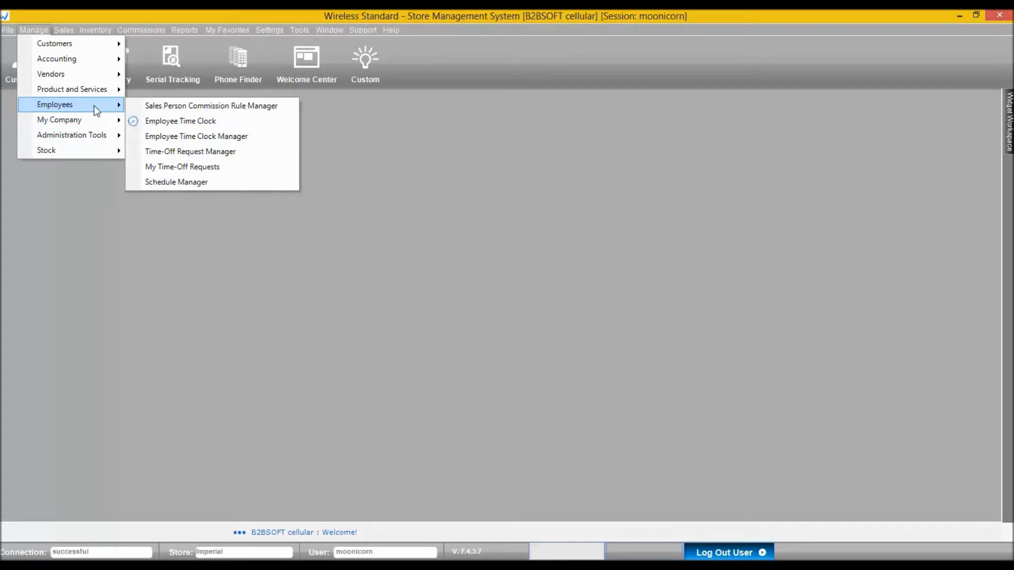
left_click(247, 108)
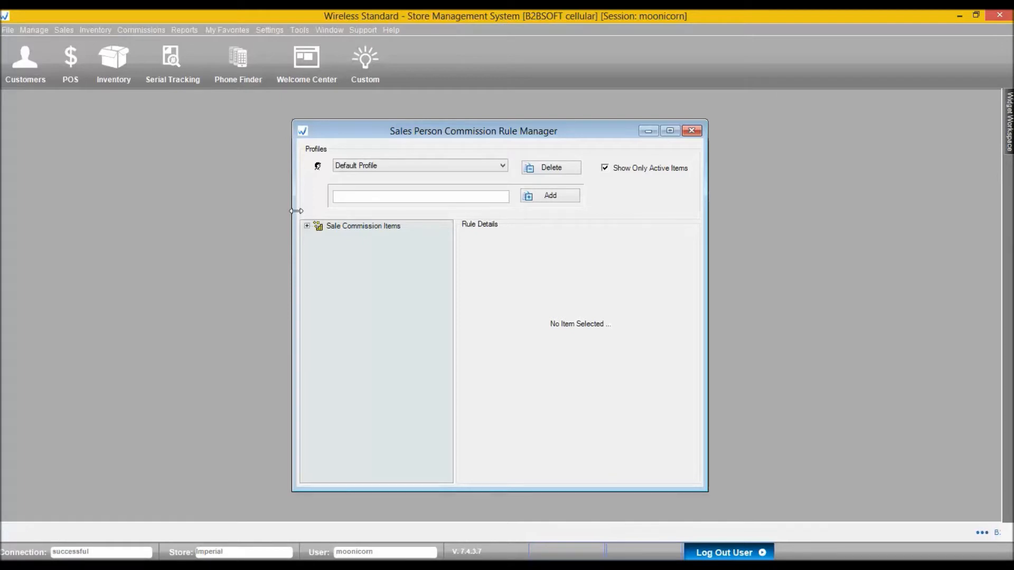
Step: Add a commission profile named "Sales Rep Profile" and check that it is in the profile list
left_click(363, 196)
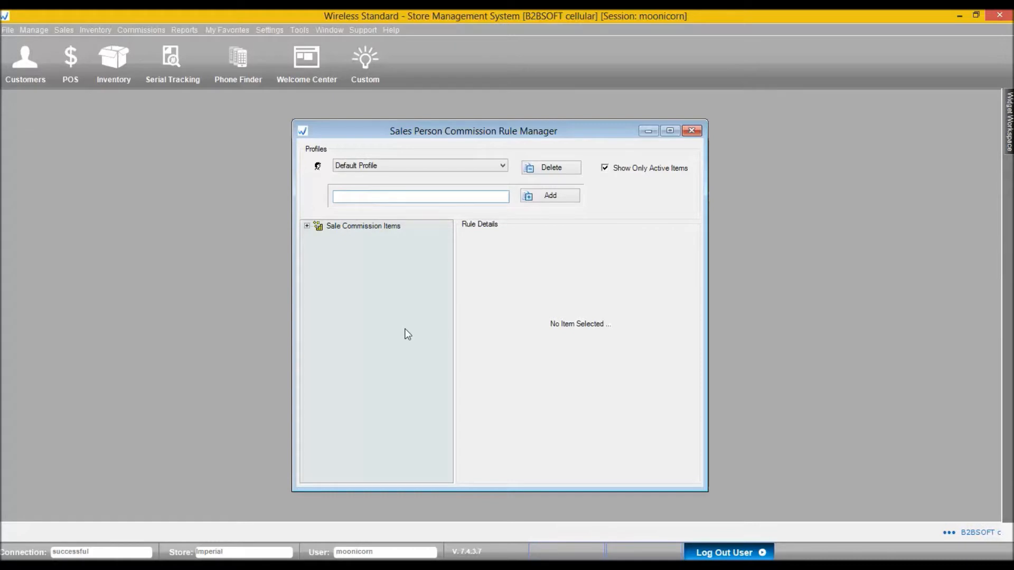
type("Sales rep")
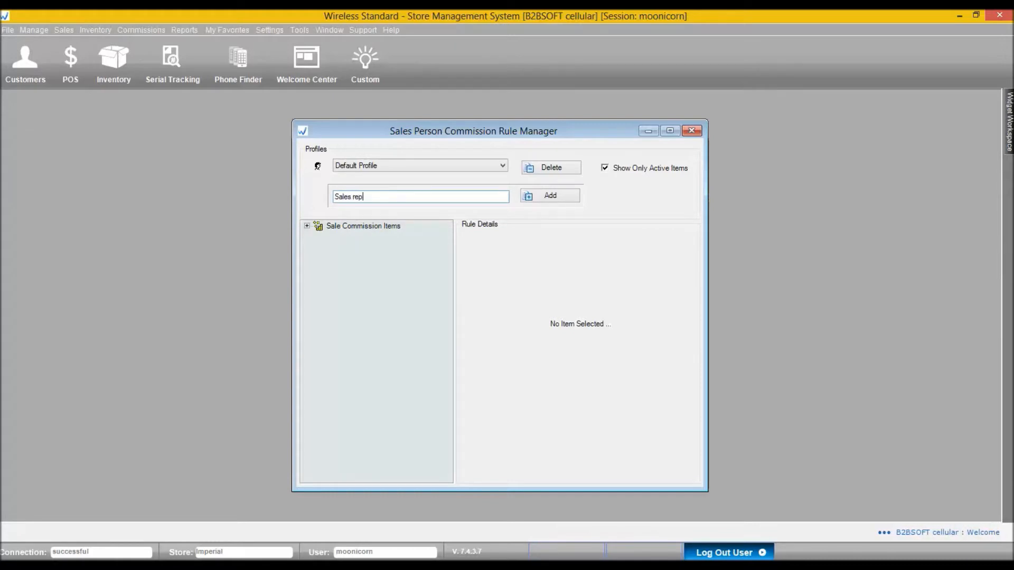
key("BackSpace")
key("BackSpace")
type("Rep")
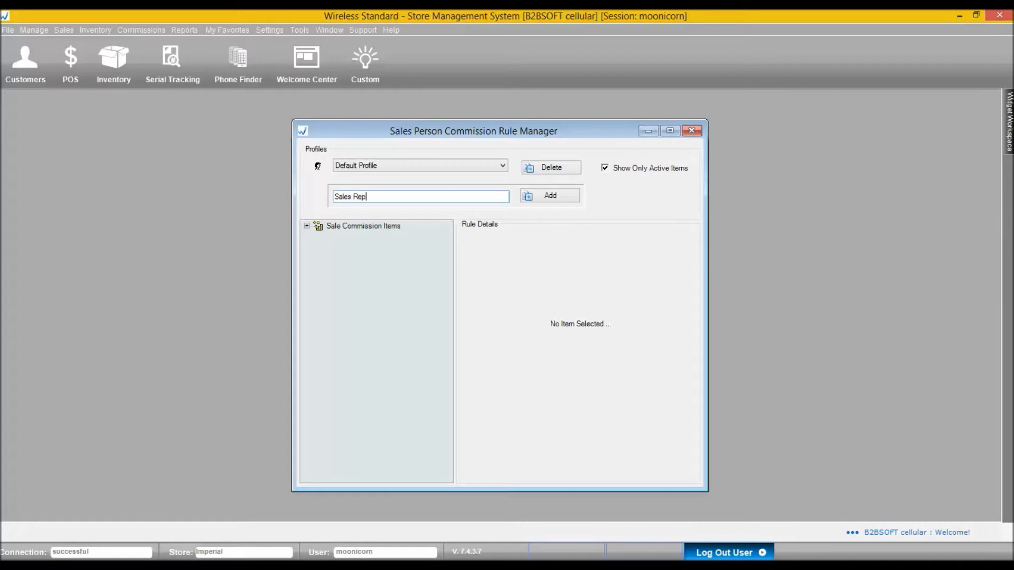
type(" Profile")
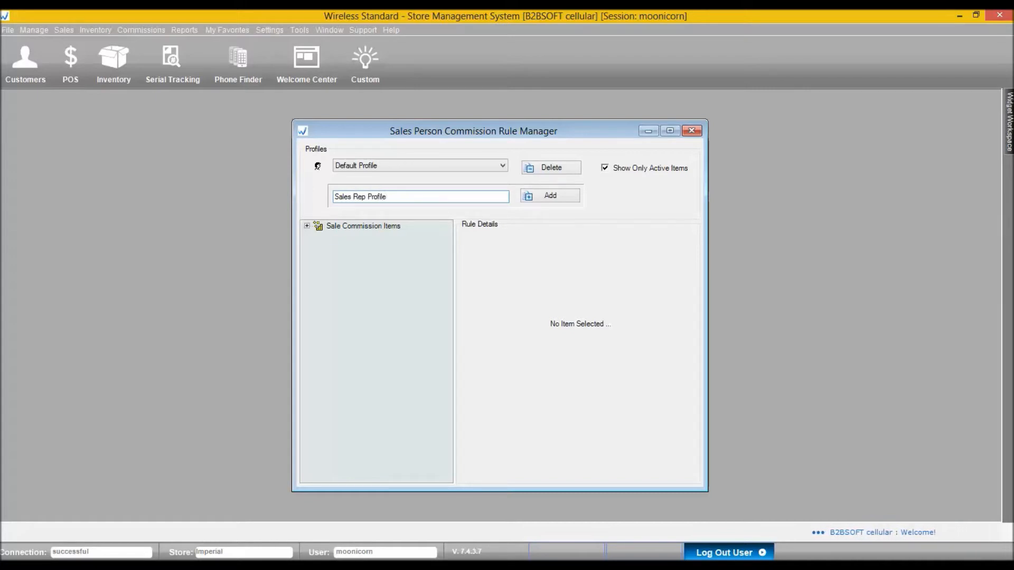
left_click(551, 196)
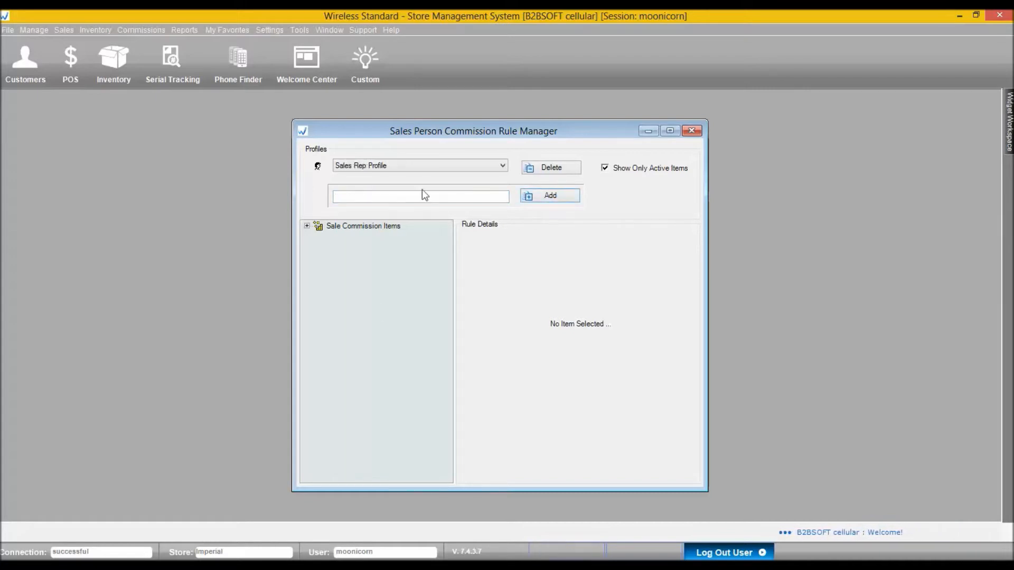
left_click(435, 167)
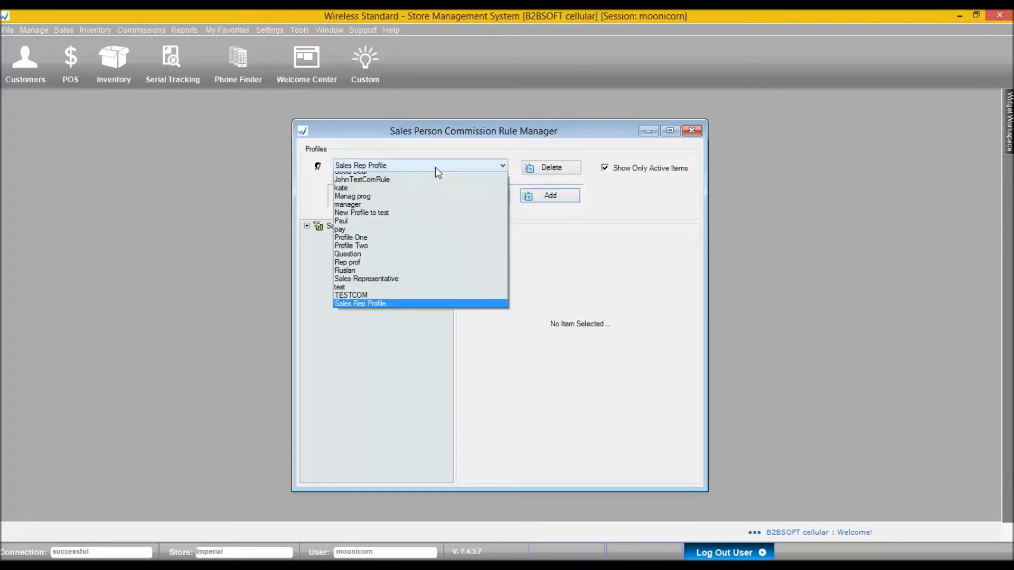
left_click(371, 408)
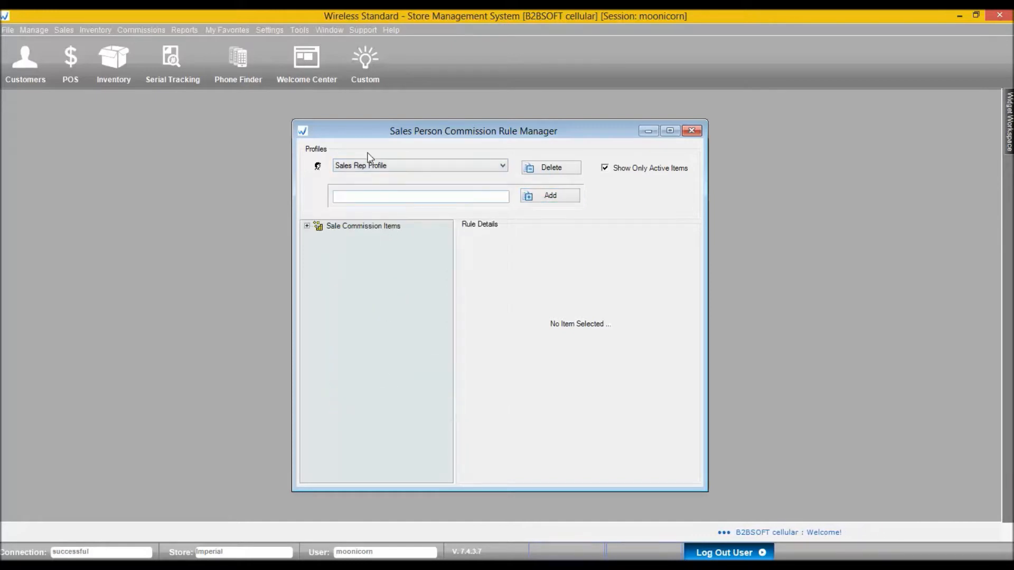
Step: Expand the sale commission items, view the rule details of Products, Service Plans and Service Plan Options, and list the product categories
left_click(346, 226)
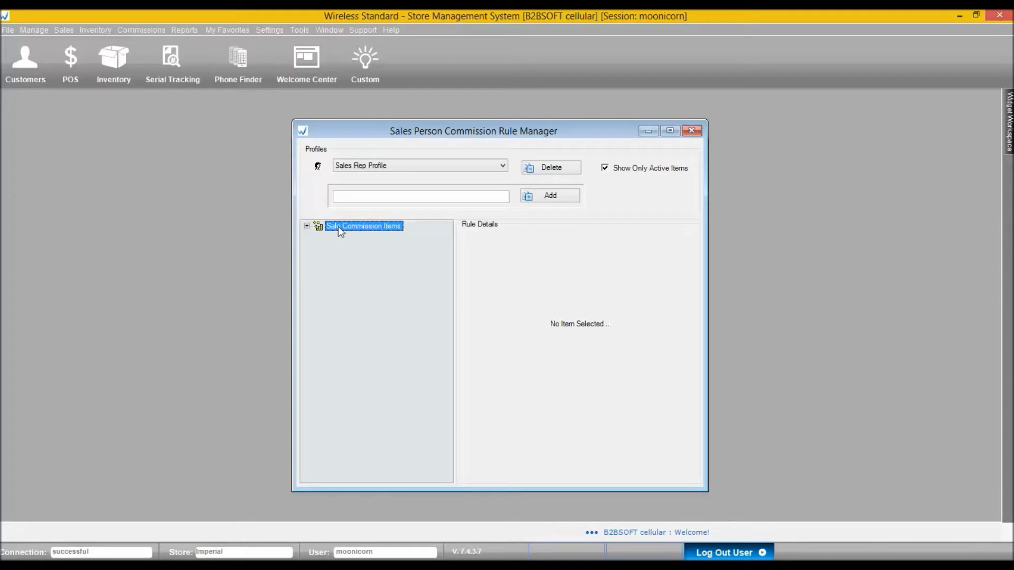
left_click(307, 226)
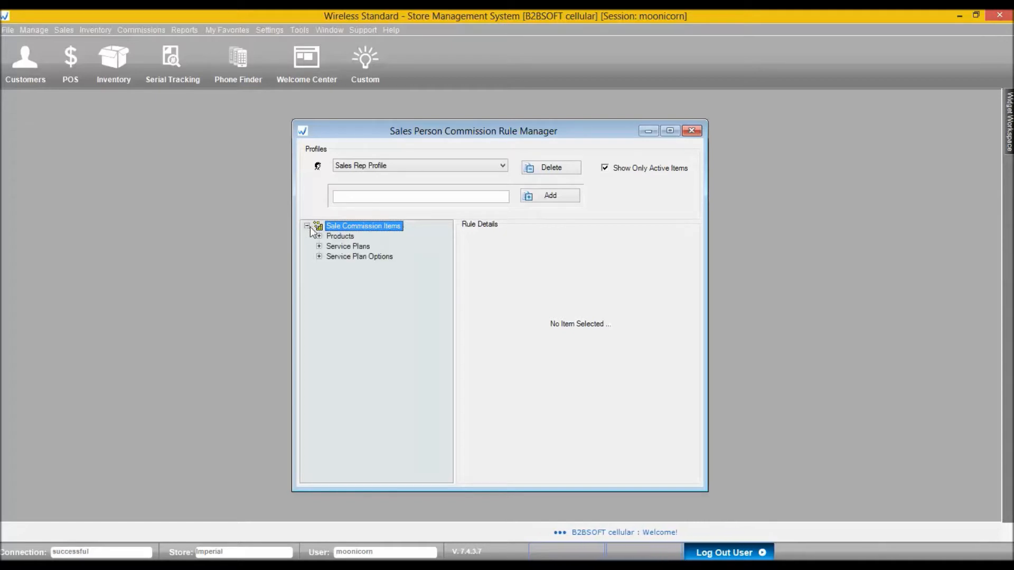
left_click(338, 237)
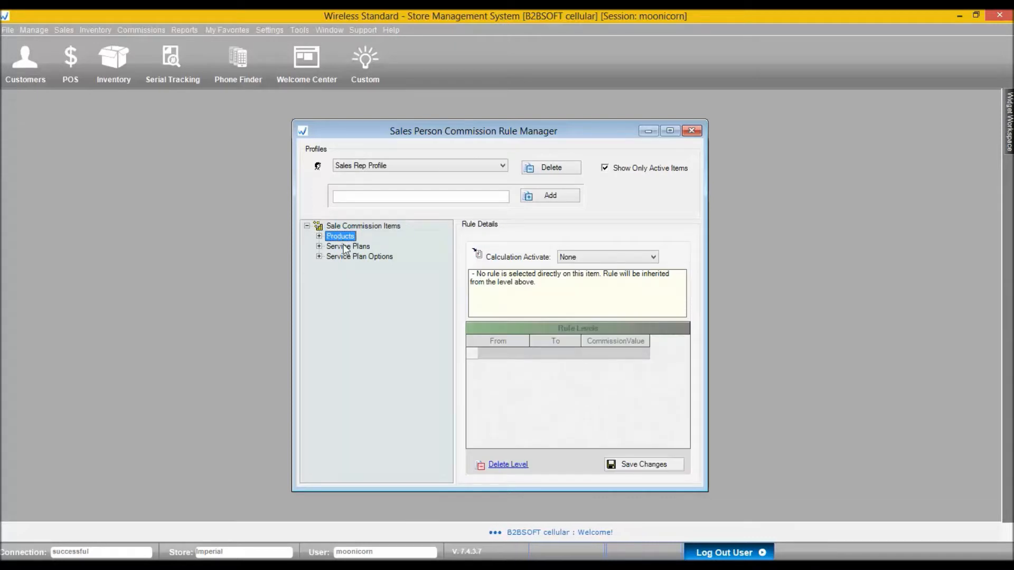
left_click(348, 247)
left_click(351, 257)
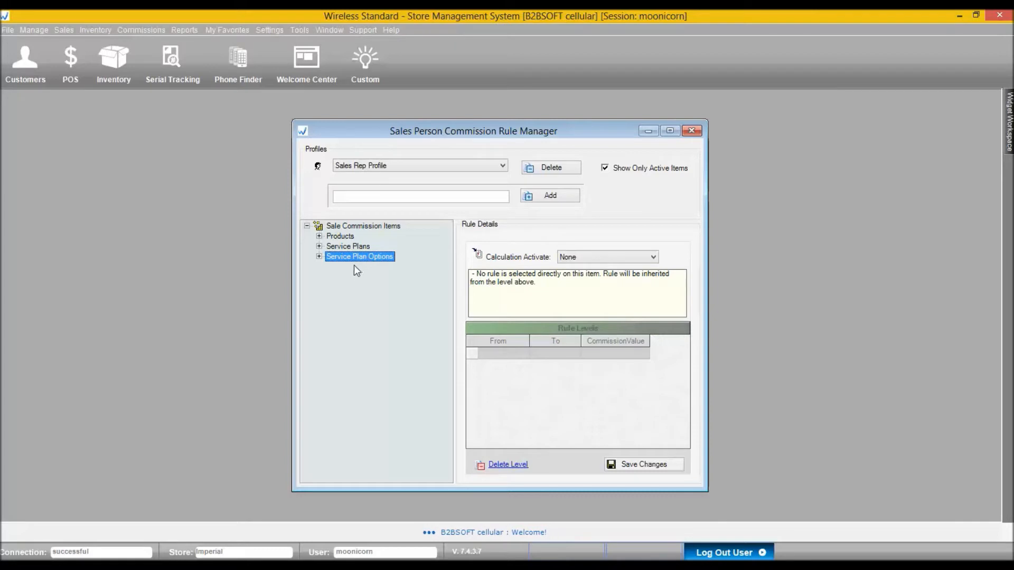
left_click(338, 237)
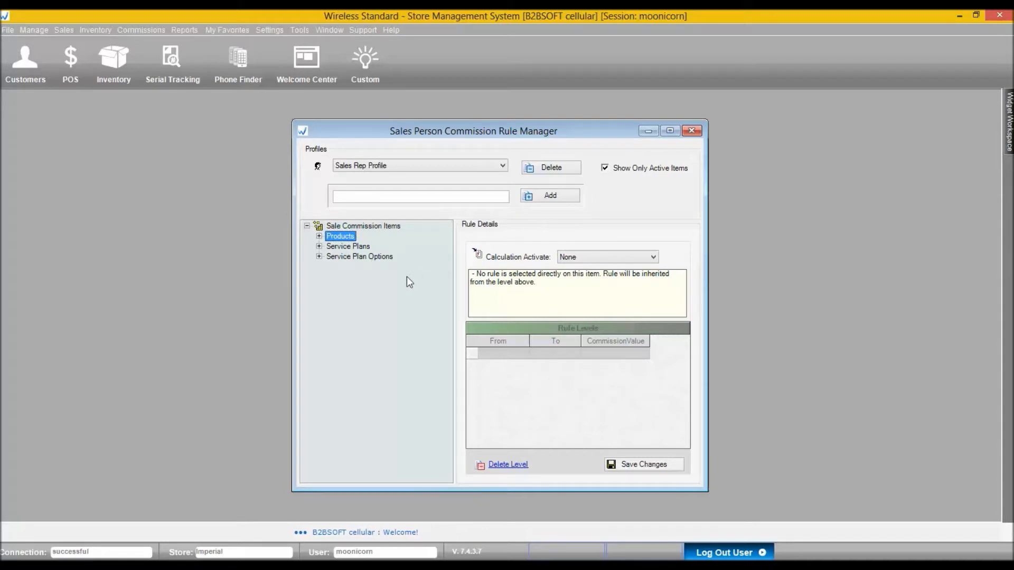
left_click(319, 236)
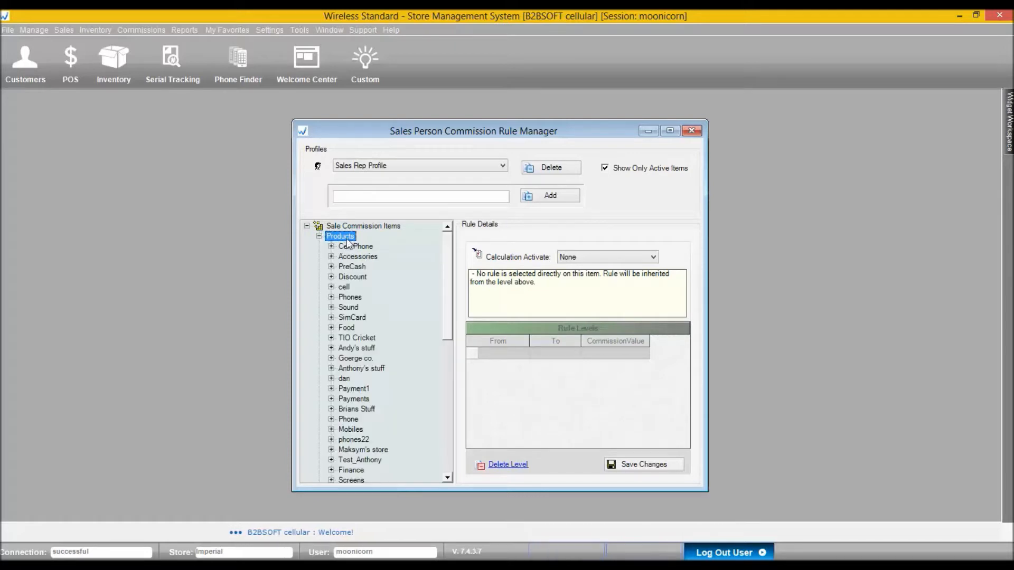
Step: Try to give Products a % of Gross Profit rule with a 10% commission level
left_click(636, 260)
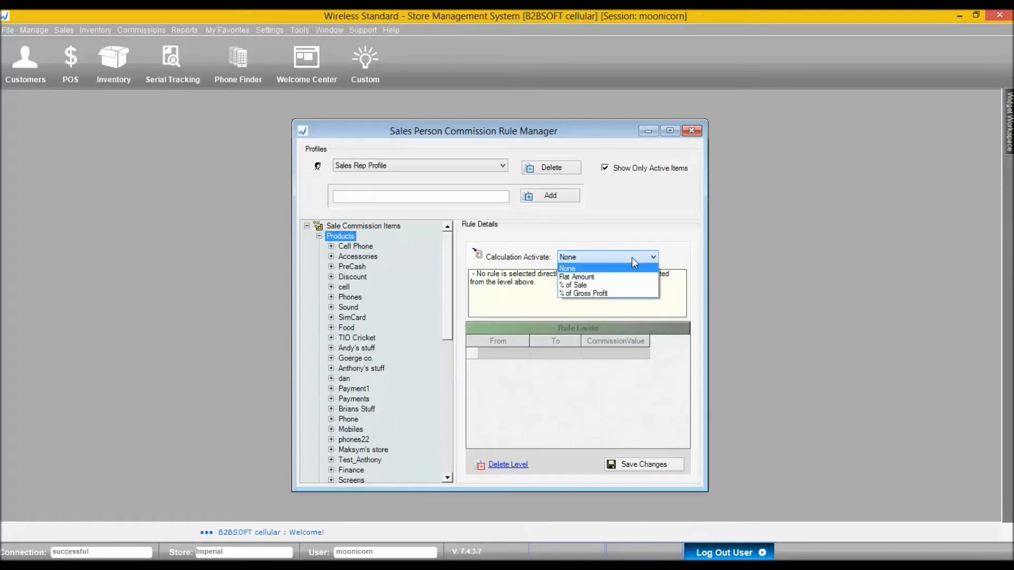
left_click(574, 286)
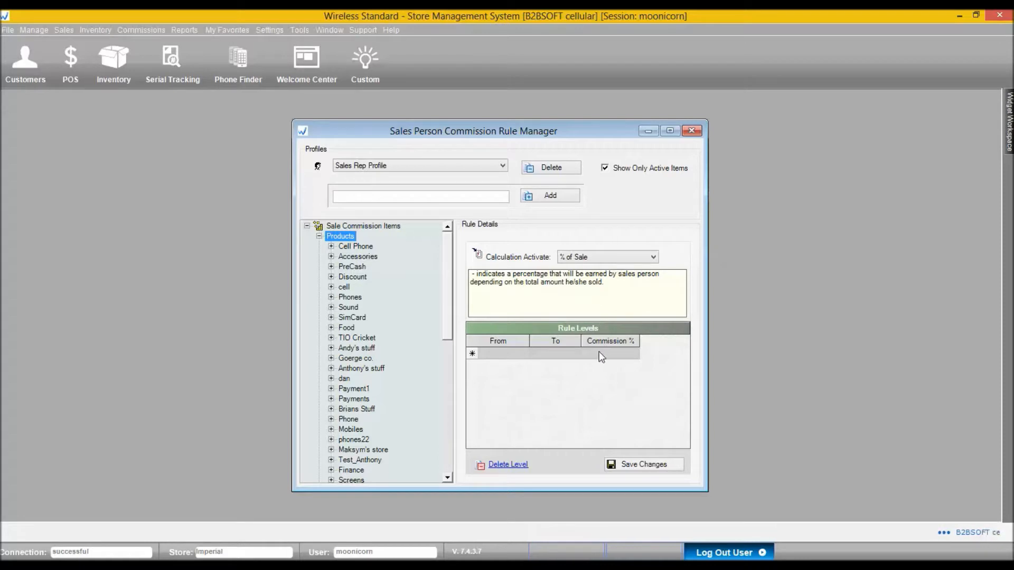
left_click(608, 257)
left_click(580, 290)
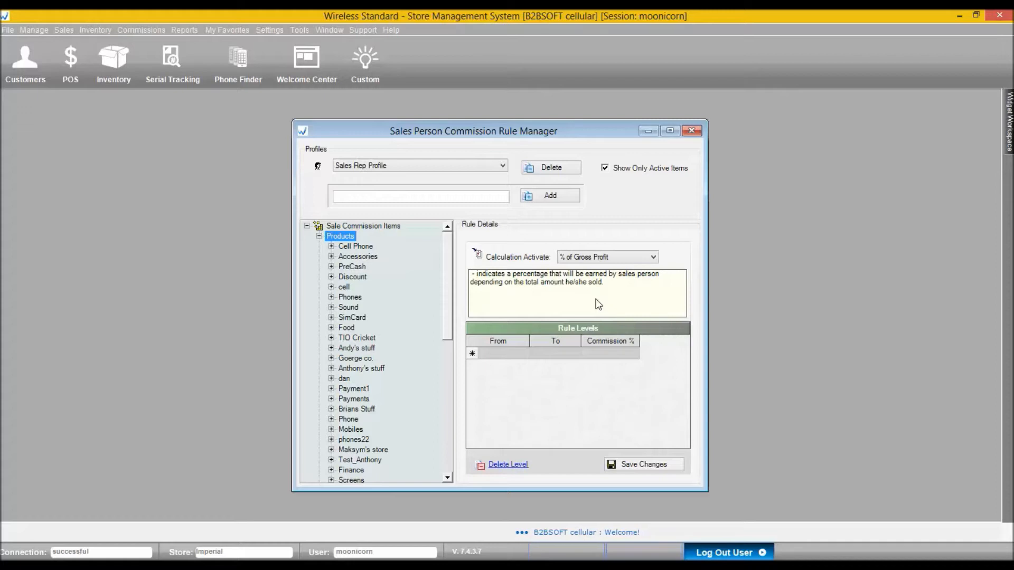
left_click(609, 353)
left_click_drag(594, 354, 628, 356)
left_click(622, 355)
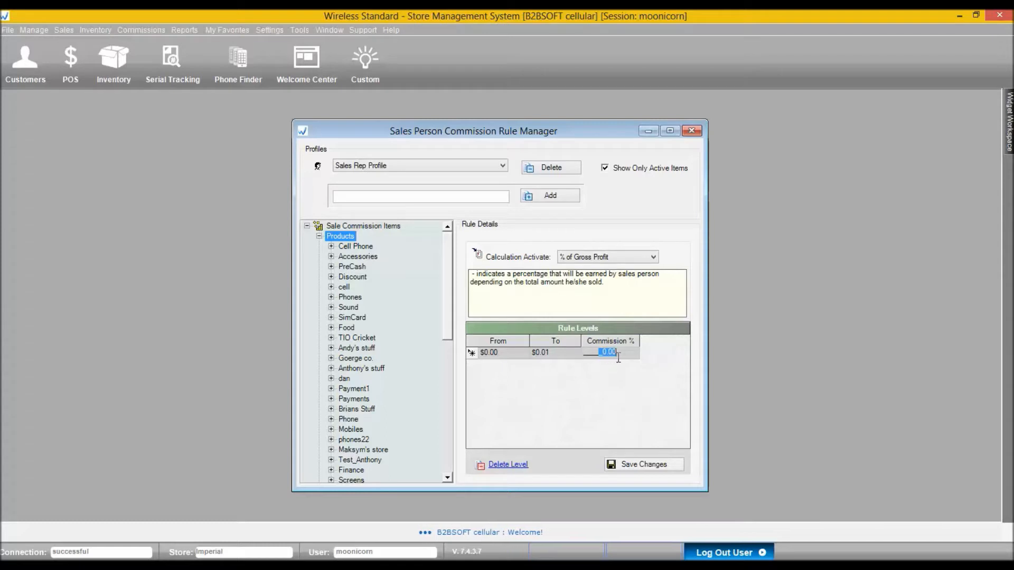
type("10")
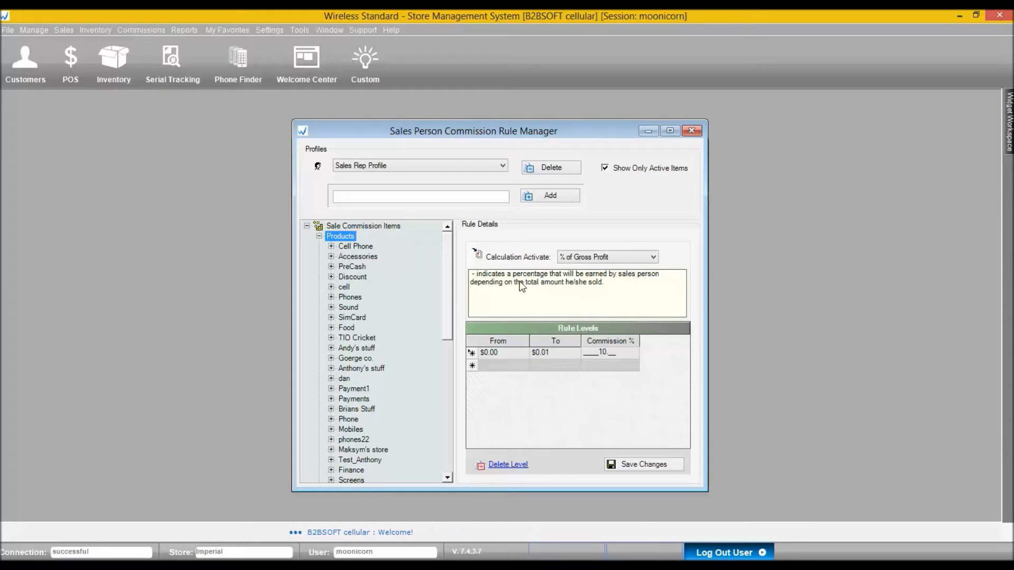
Step: Browse the Products hierarchy through the Cell Phone category and subcategory to the individual Iphone 4 item, then collapse the category
left_click(353, 246)
left_click(343, 238)
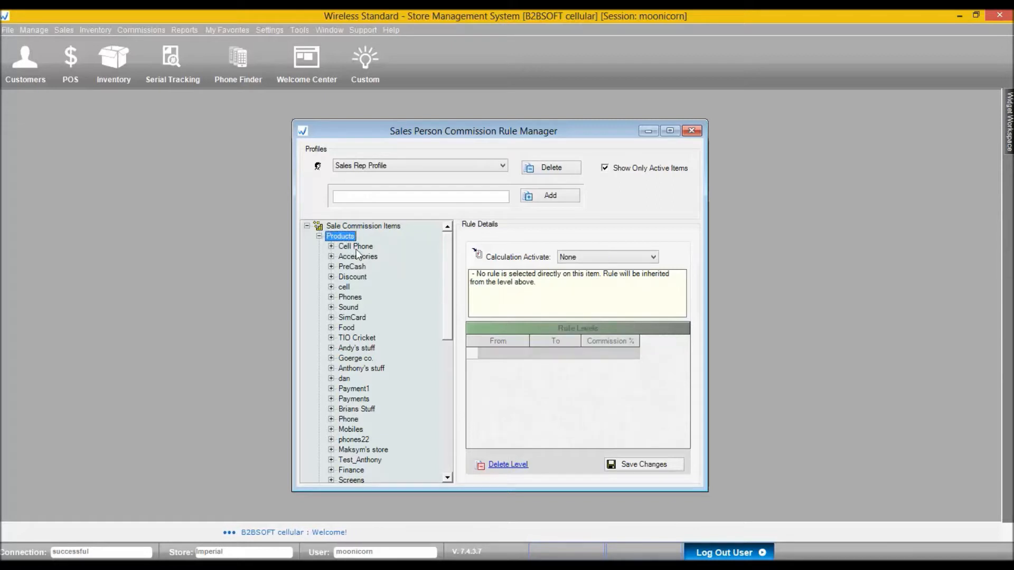
left_click(358, 248)
left_click(331, 246)
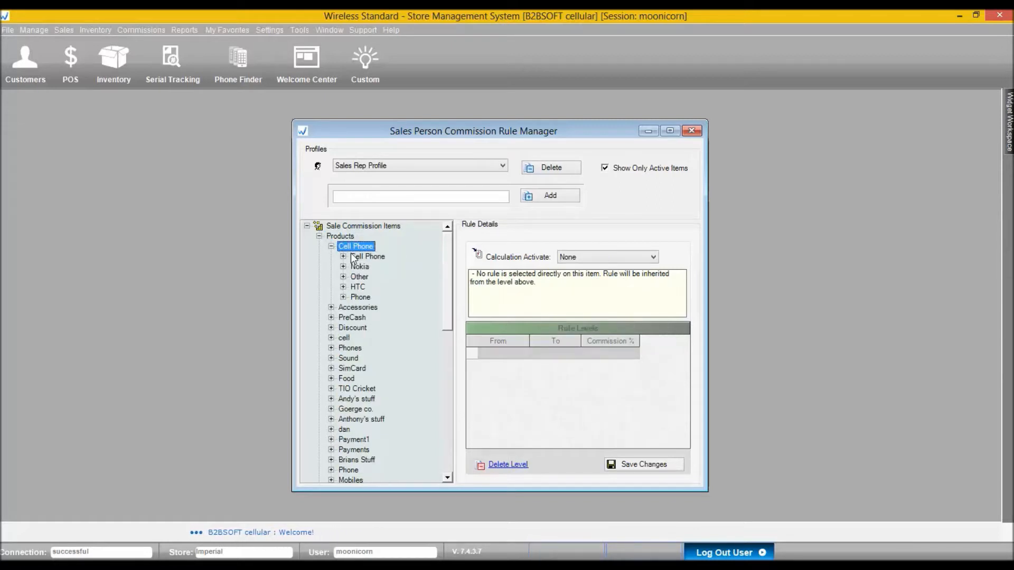
left_click(331, 246)
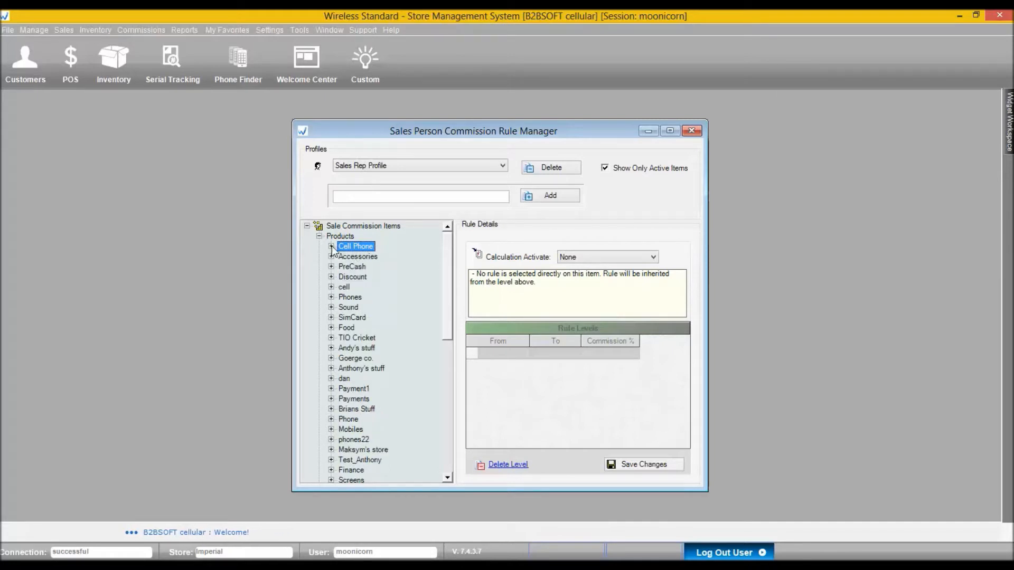
left_click(331, 246)
left_click(343, 257)
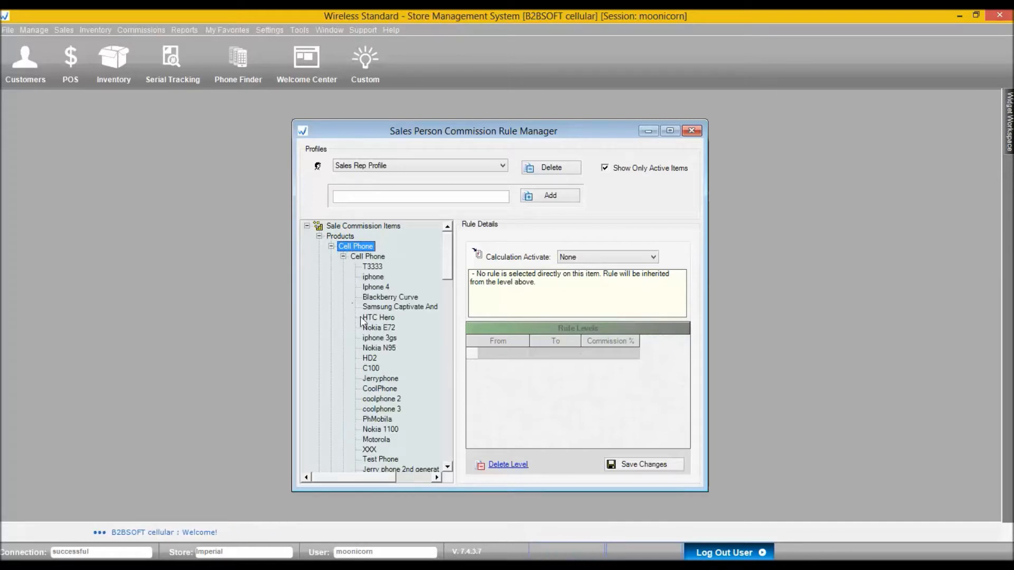
left_click(381, 288)
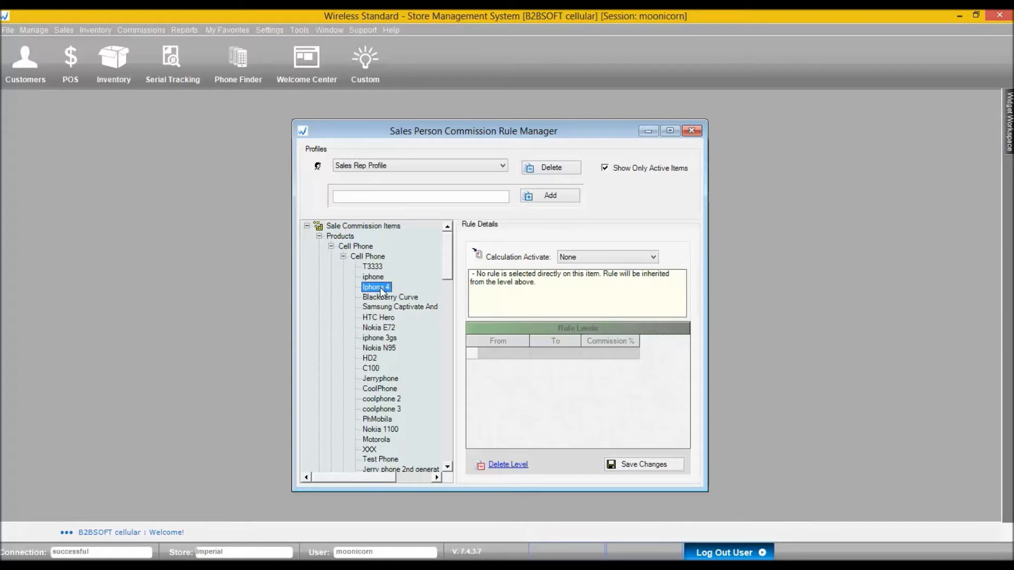
left_click(330, 247)
Step: Give the Cell Phone category a Flat Amount rule with a commission of $1.00 and save it
left_click(357, 248)
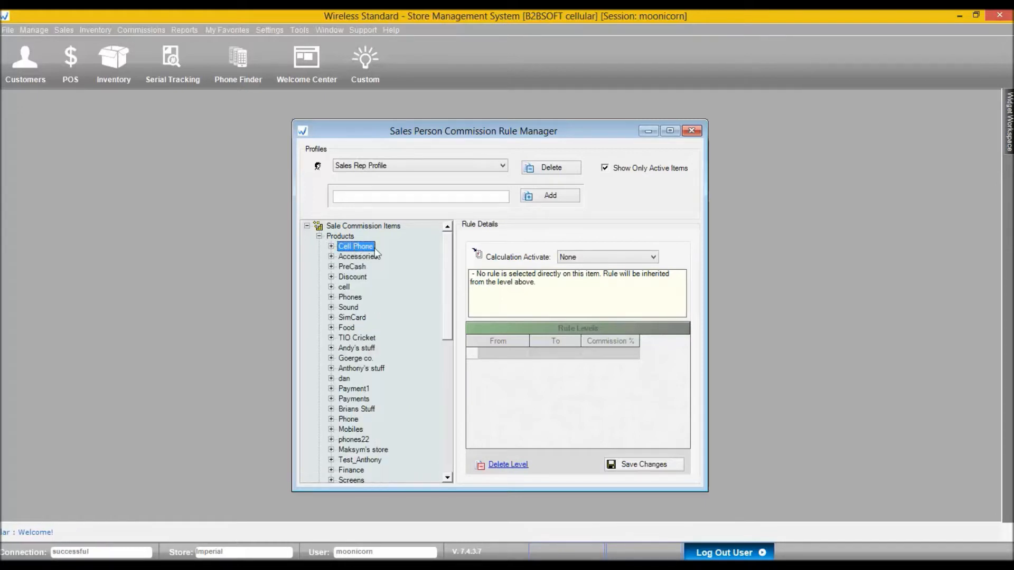
left_click(625, 257)
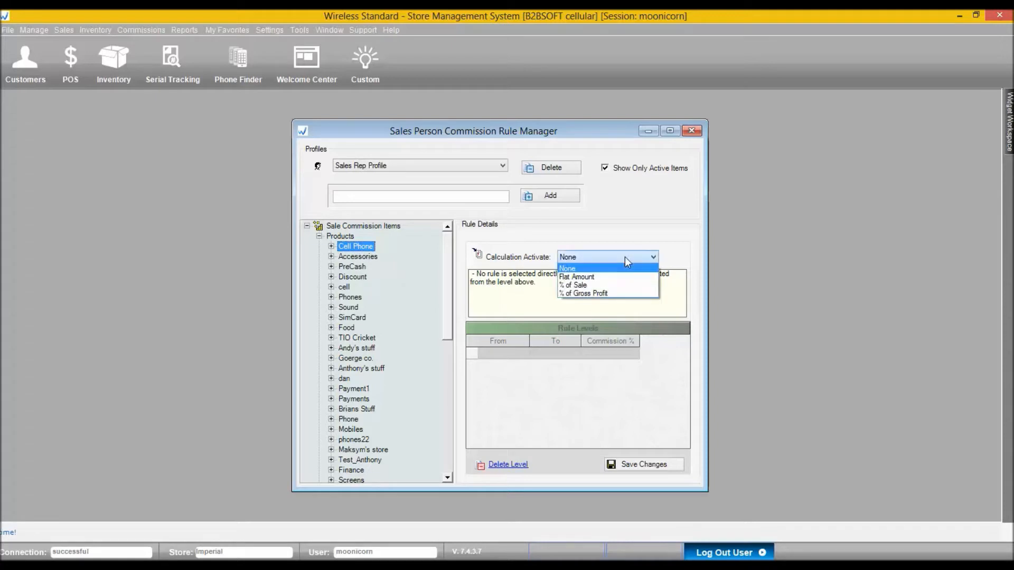
left_click(576, 277)
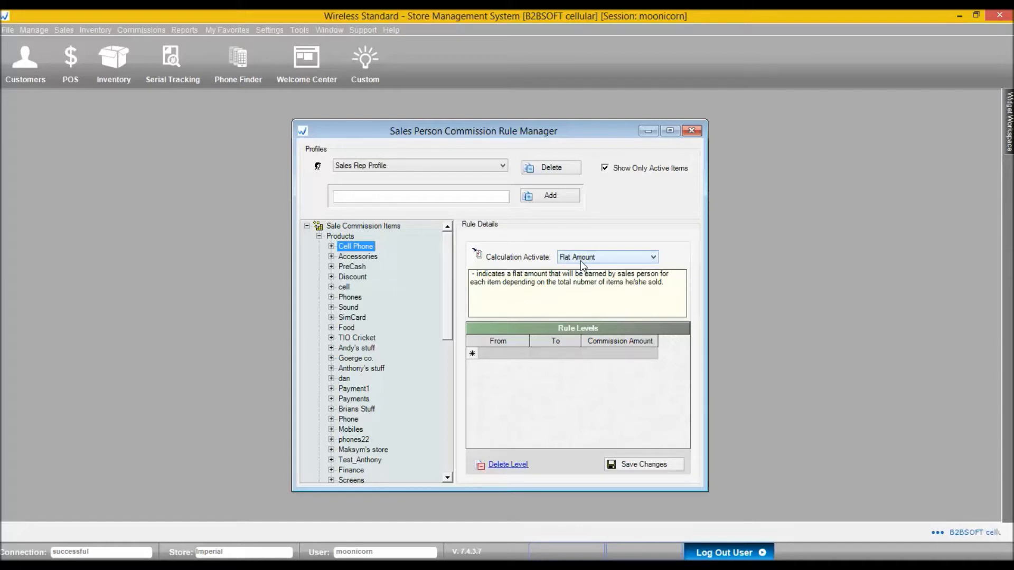
left_click(602, 354)
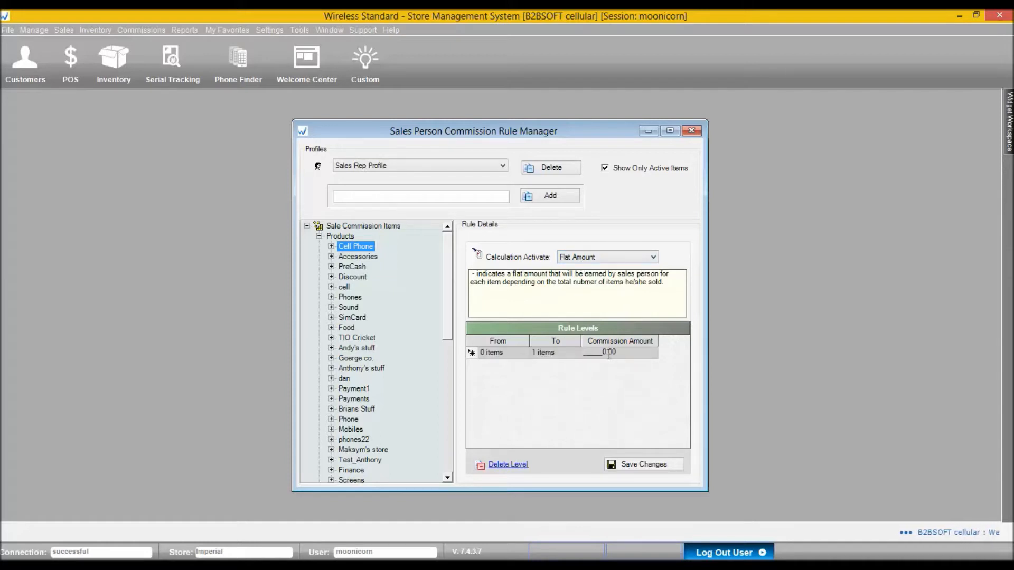
type("1.")
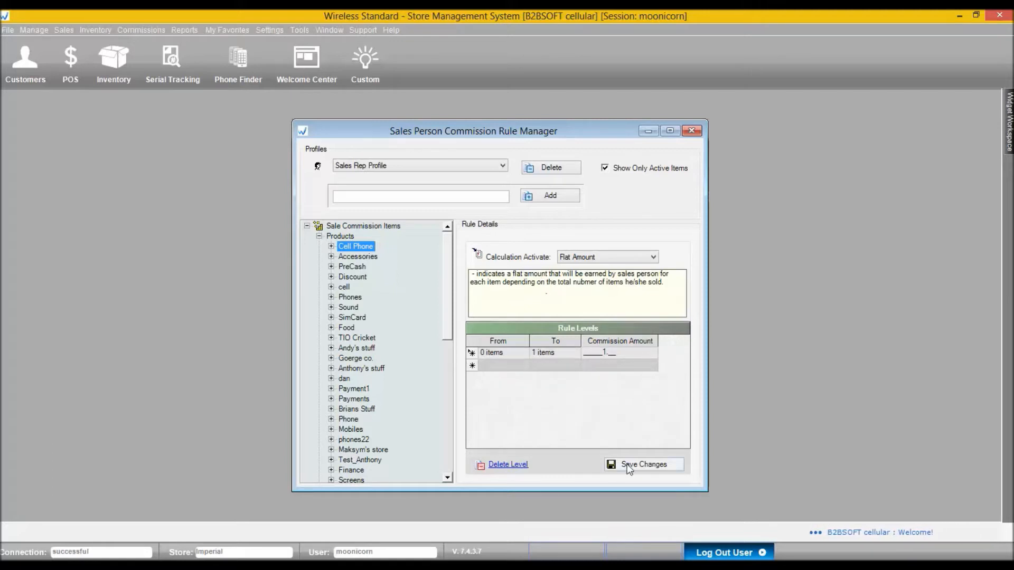
left_click(628, 464)
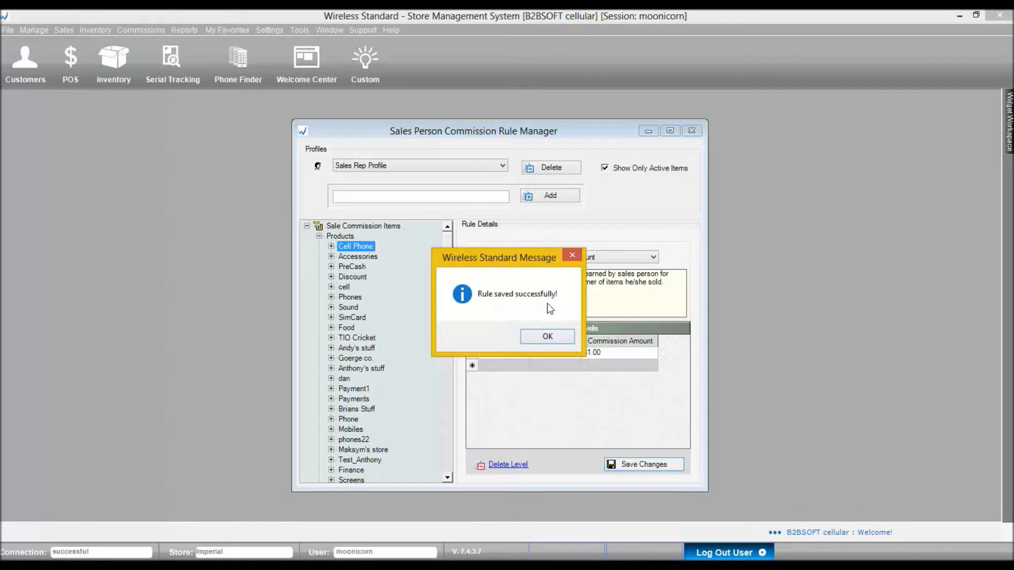
left_click(542, 337)
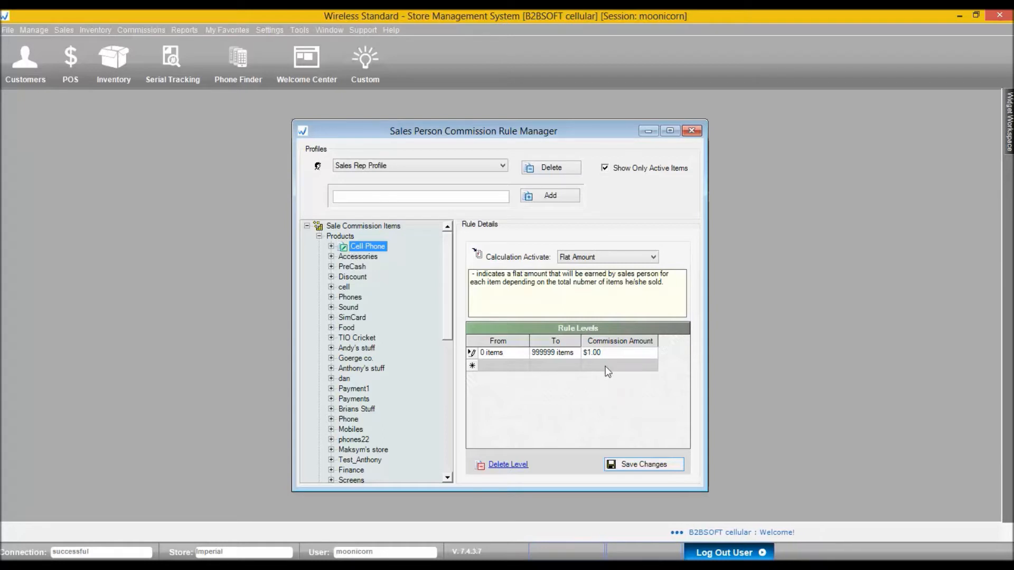
Step: Review the Cell Phone rule level's range and commission cells, and set its upper limit to 25 items
left_click(504, 354)
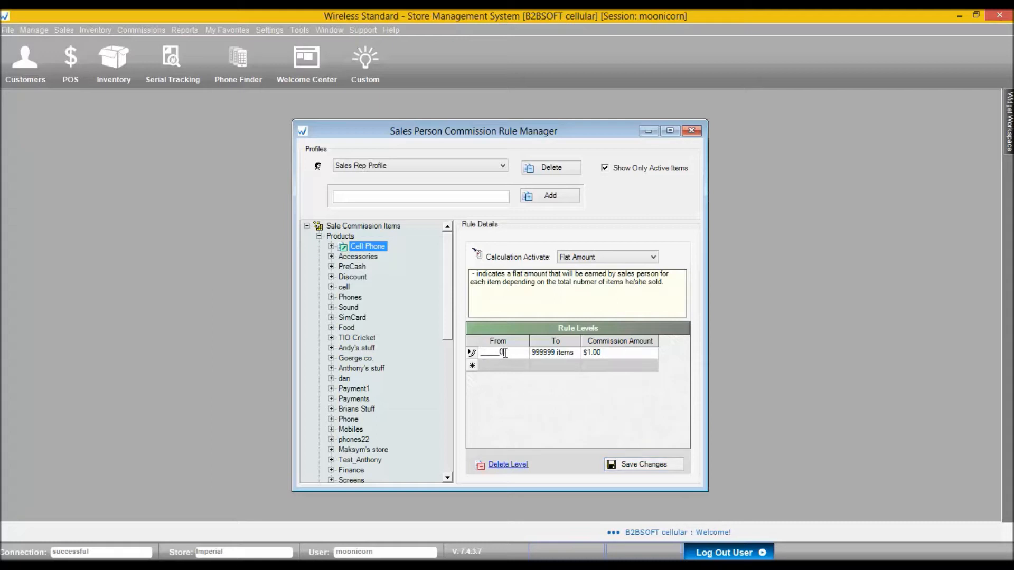
left_click(552, 352)
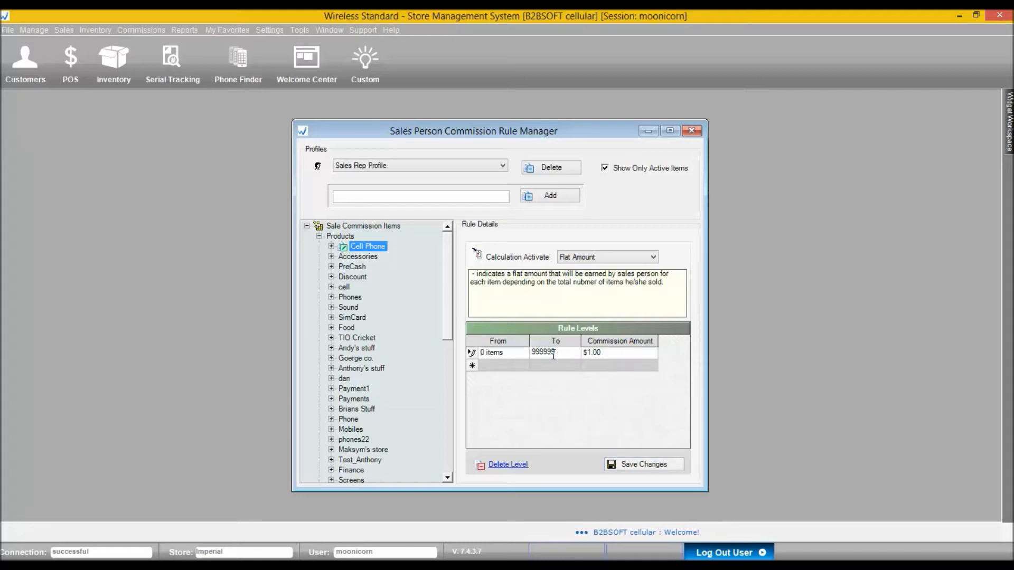
double_click(551, 352)
left_click(605, 352)
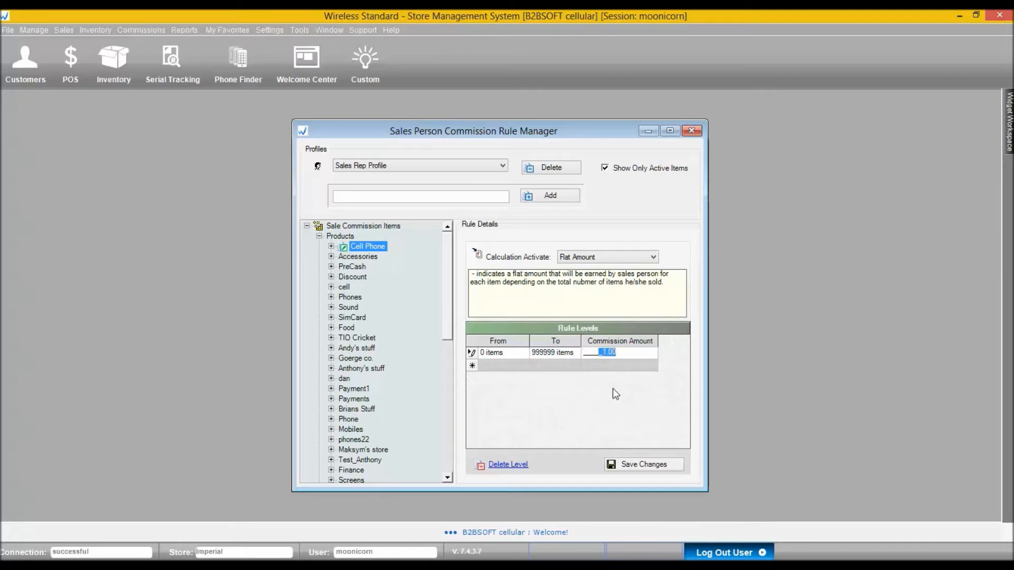
left_click(552, 358)
left_click(572, 359)
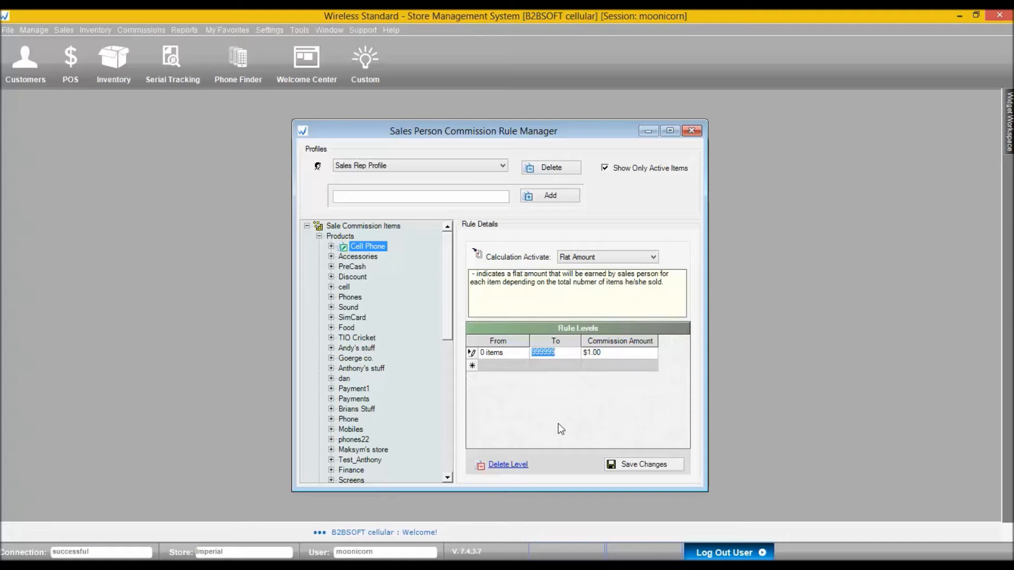
type("25")
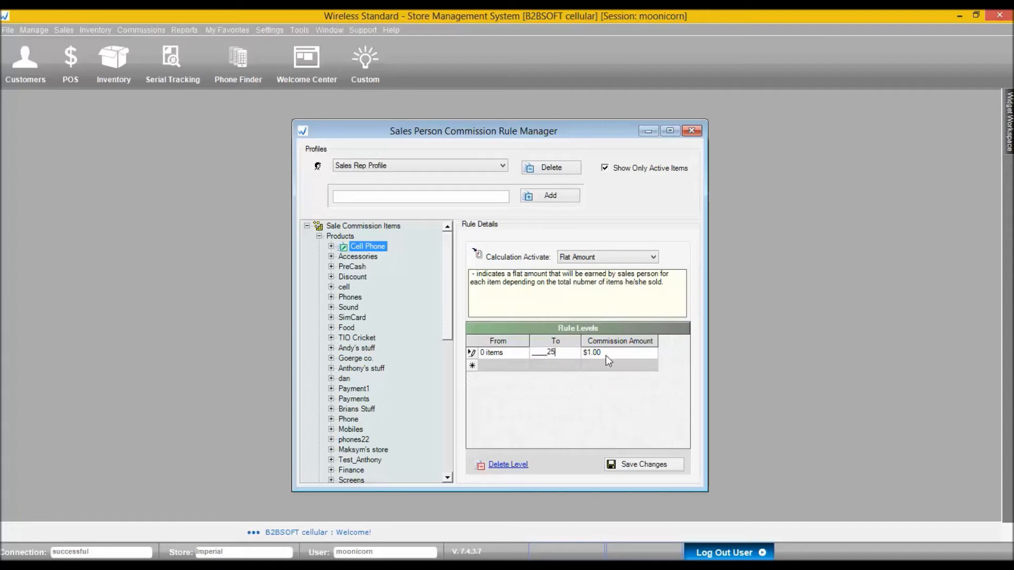
Step: Add a second Cell Phone rule level from 26 to 50 items with a commission amount of $1.50
left_click(510, 365)
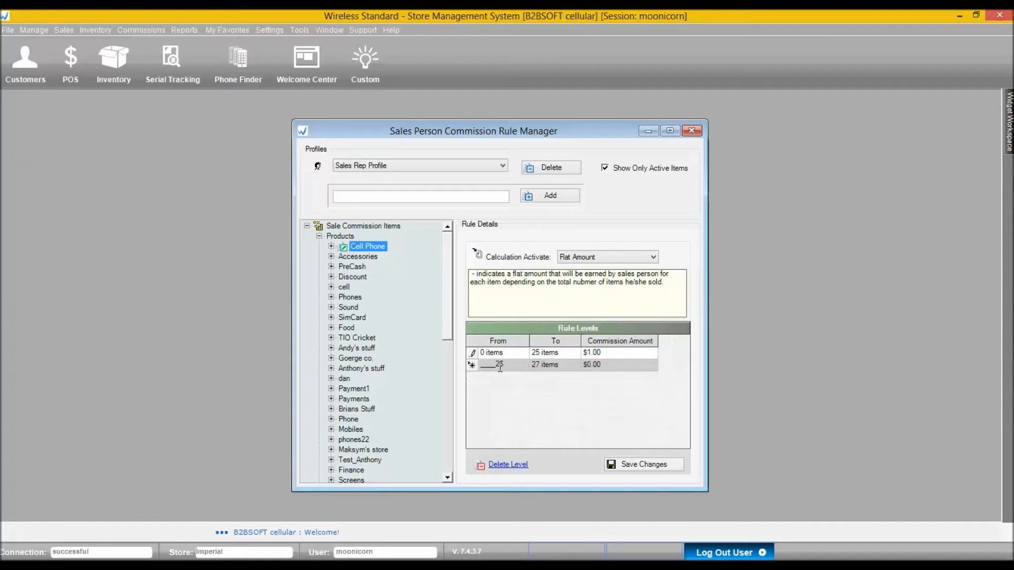
double_click(512, 367)
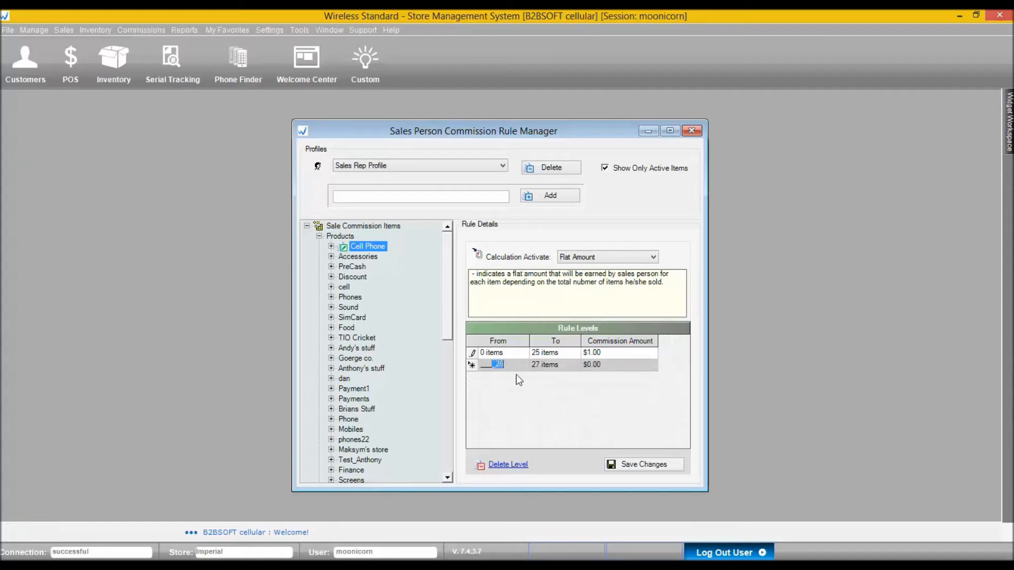
double_click(540, 365)
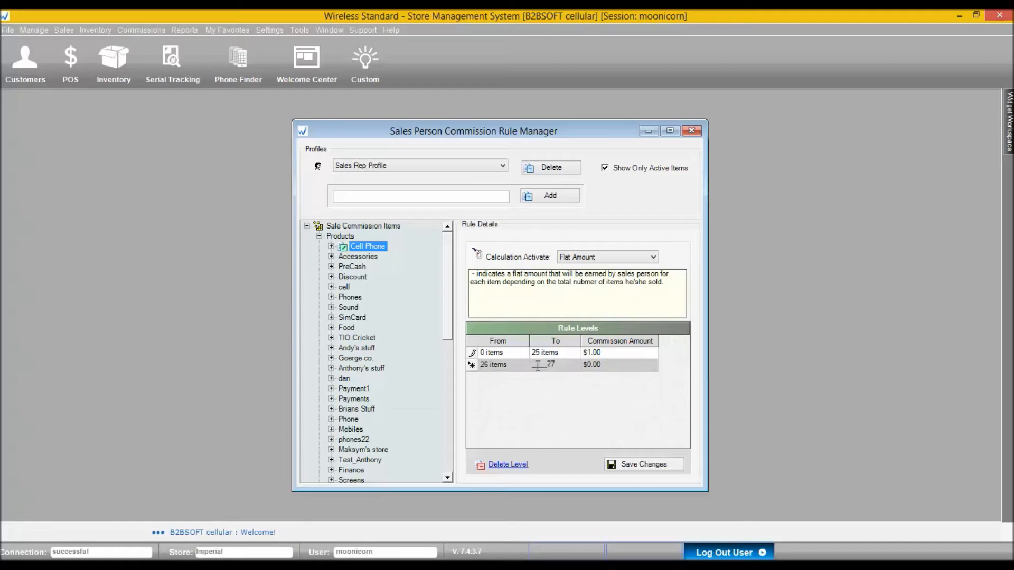
type("50")
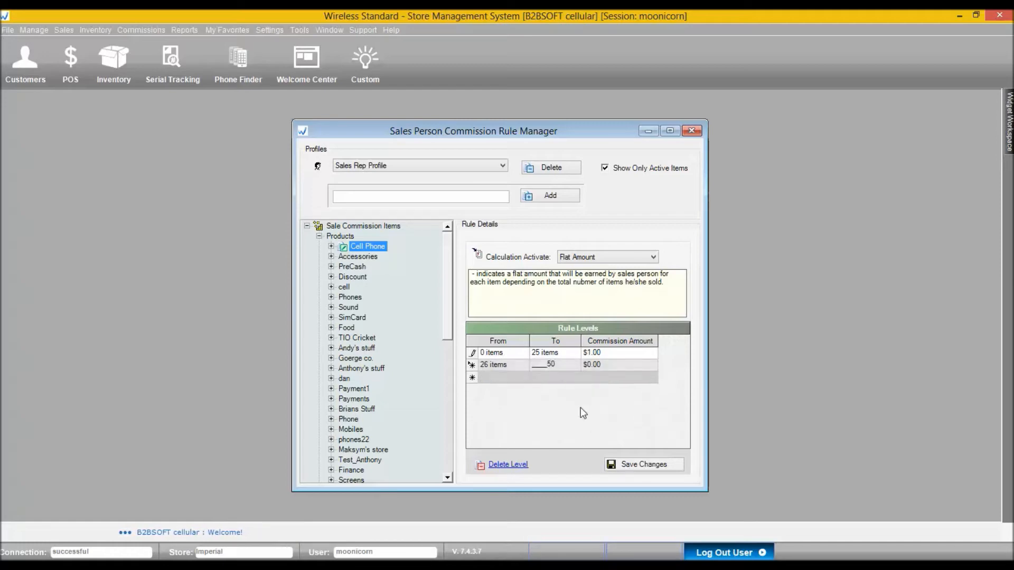
double_click(593, 364)
double_click(592, 364)
type("1.5_")
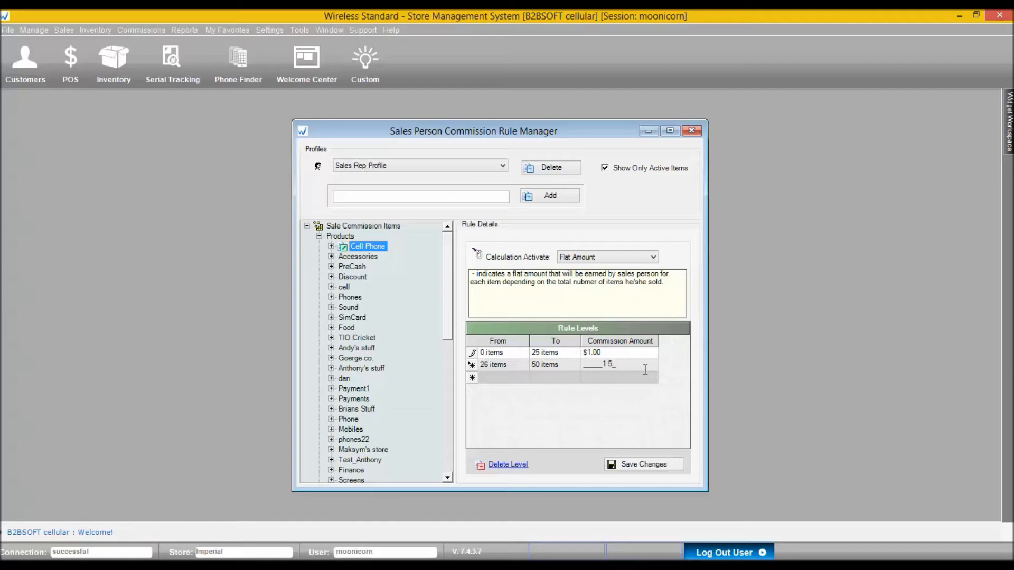
Step: Add a third Cell Phone level from 51 to 100 items with a $3.00 commission, and save the rule
left_click(503, 381)
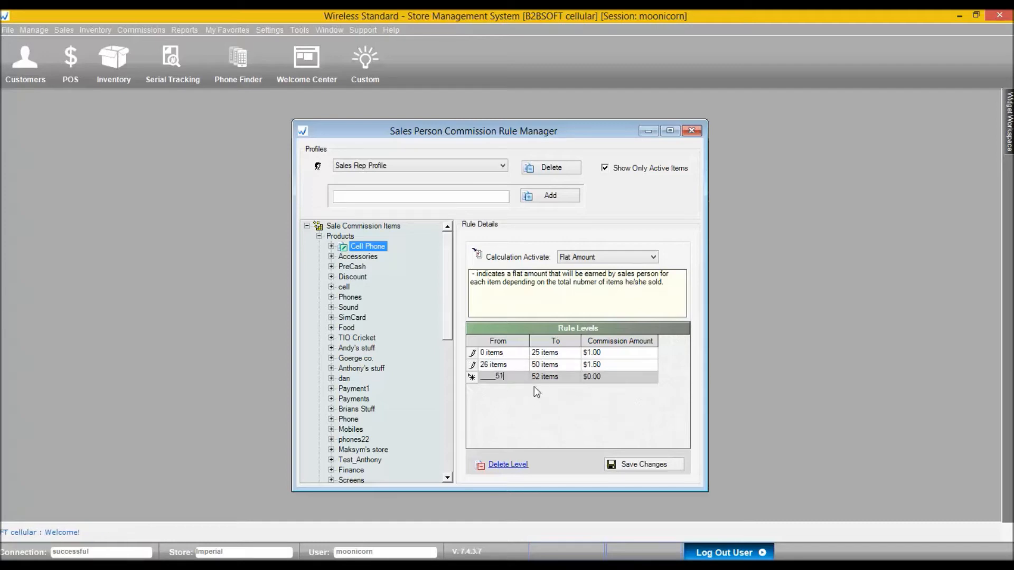
type("100")
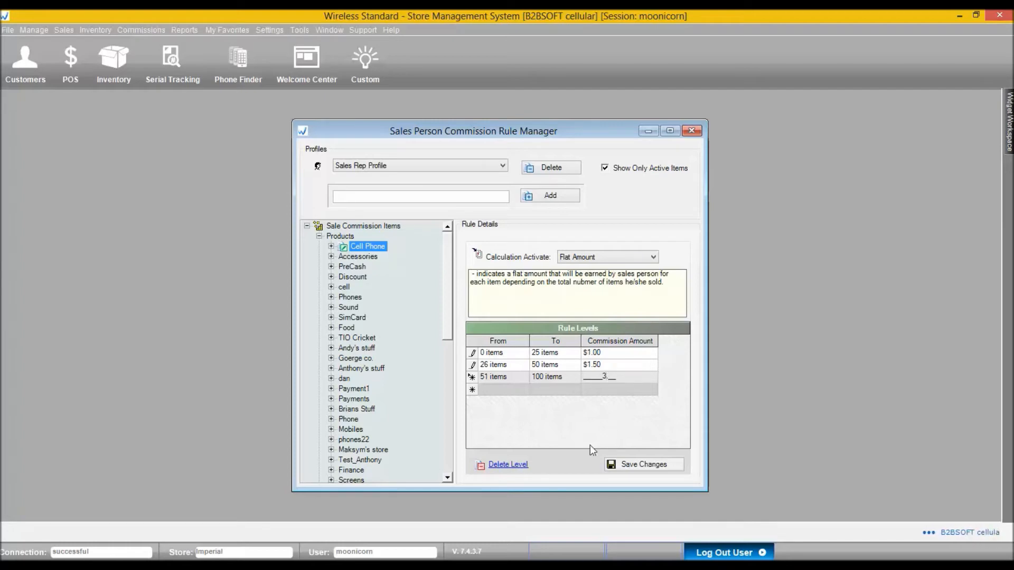
left_click(644, 467)
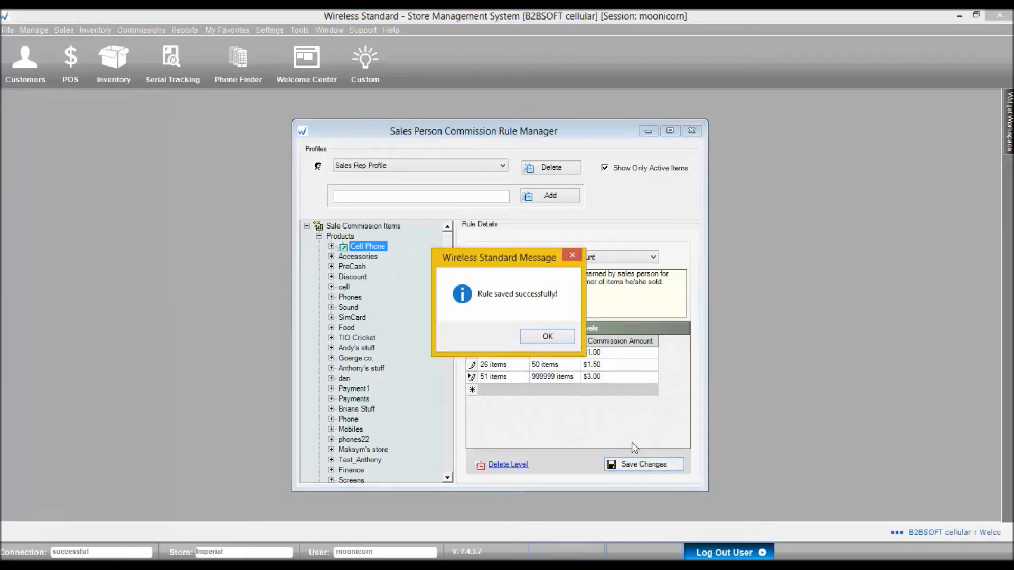
left_click(548, 337)
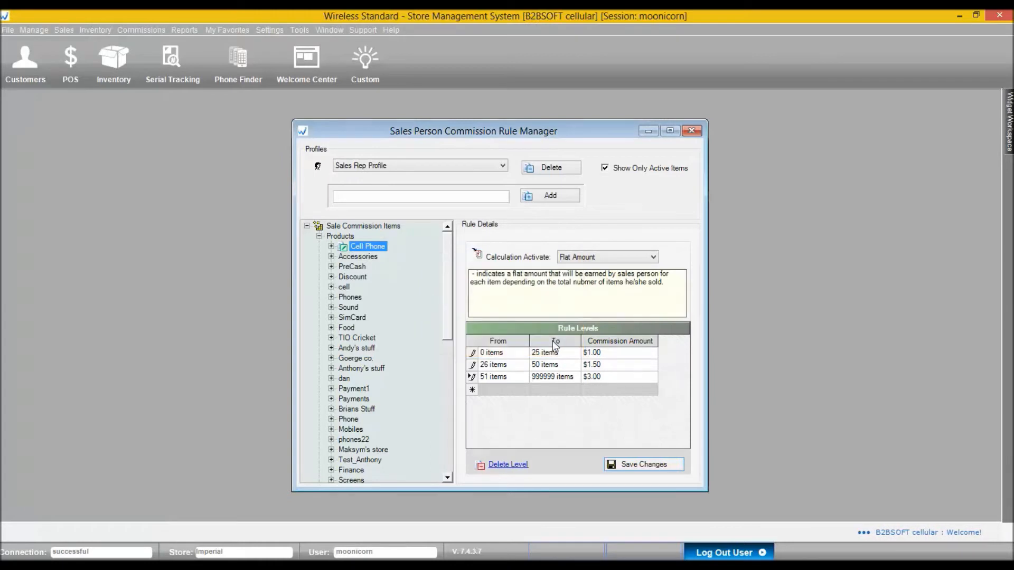
Step: Give the Accessories category a % of Sale rule with a 10% commission level and save it
left_click(366, 258)
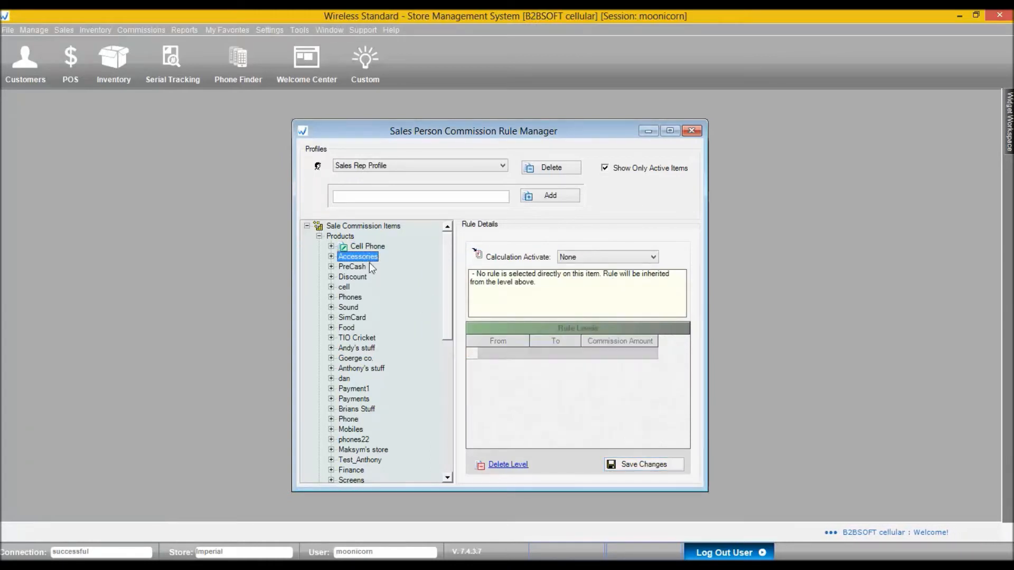
left_click(637, 257)
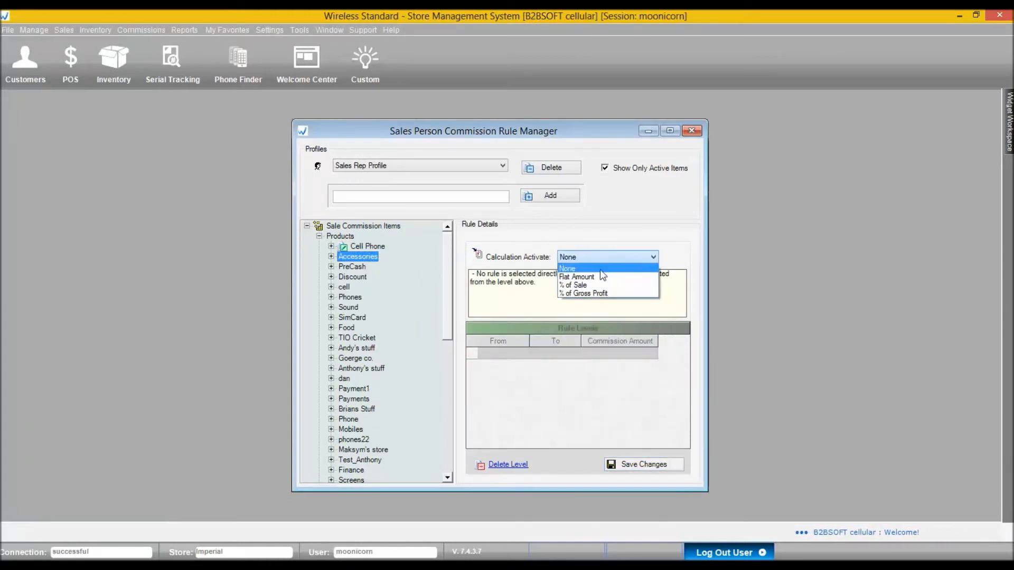
left_click(575, 283)
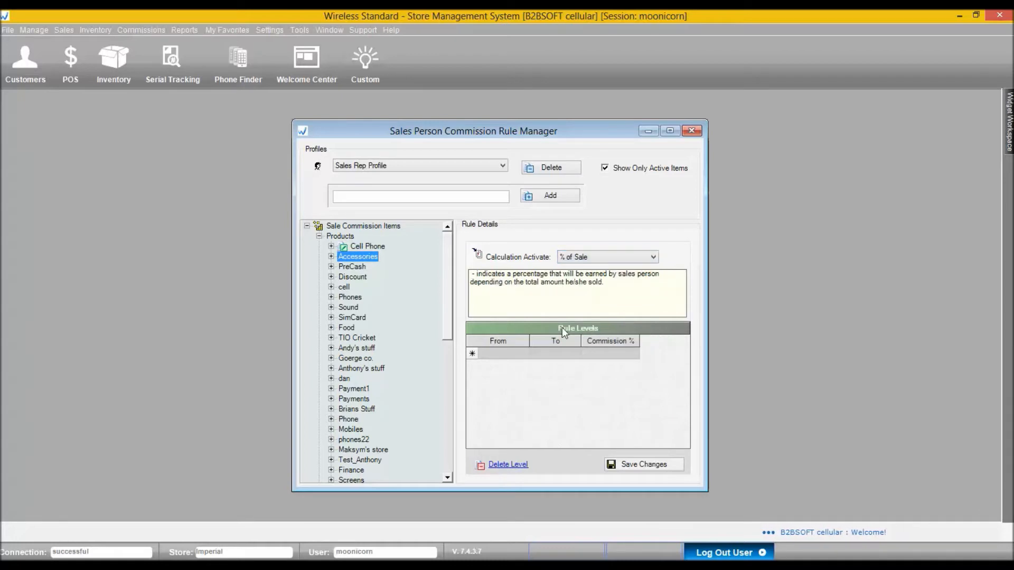
left_click(606, 357)
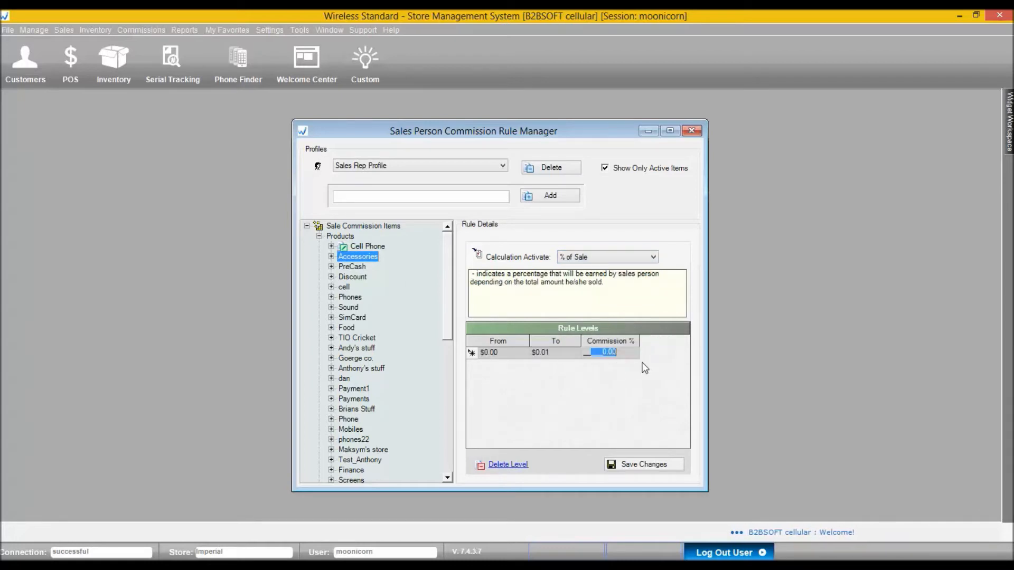
type("10")
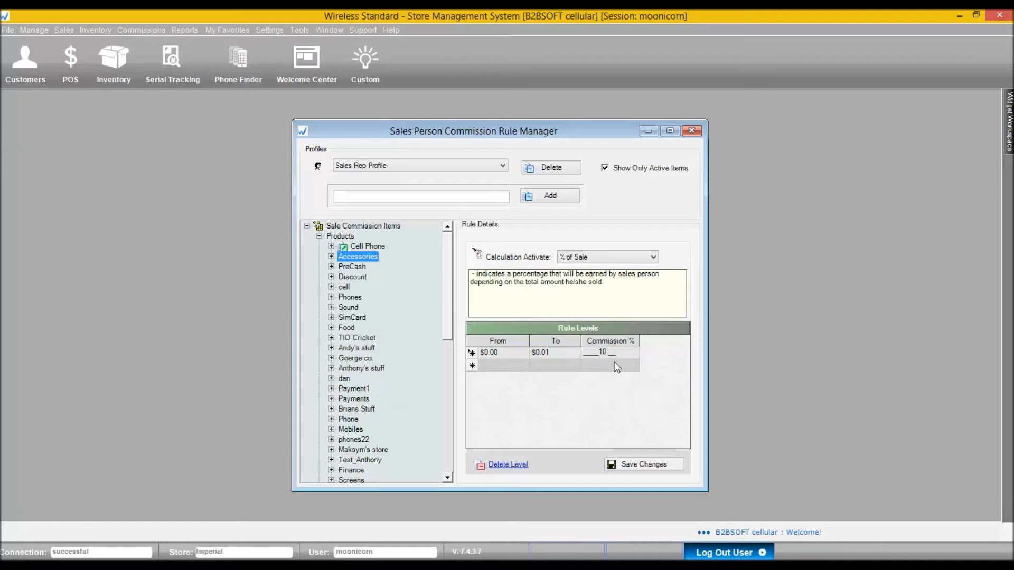
left_click(631, 464)
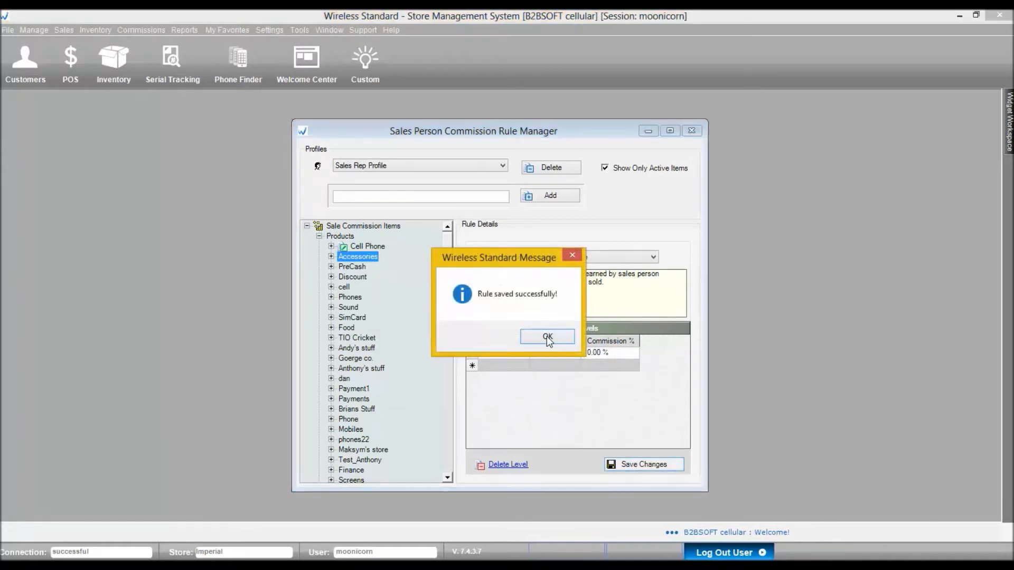
left_click(549, 335)
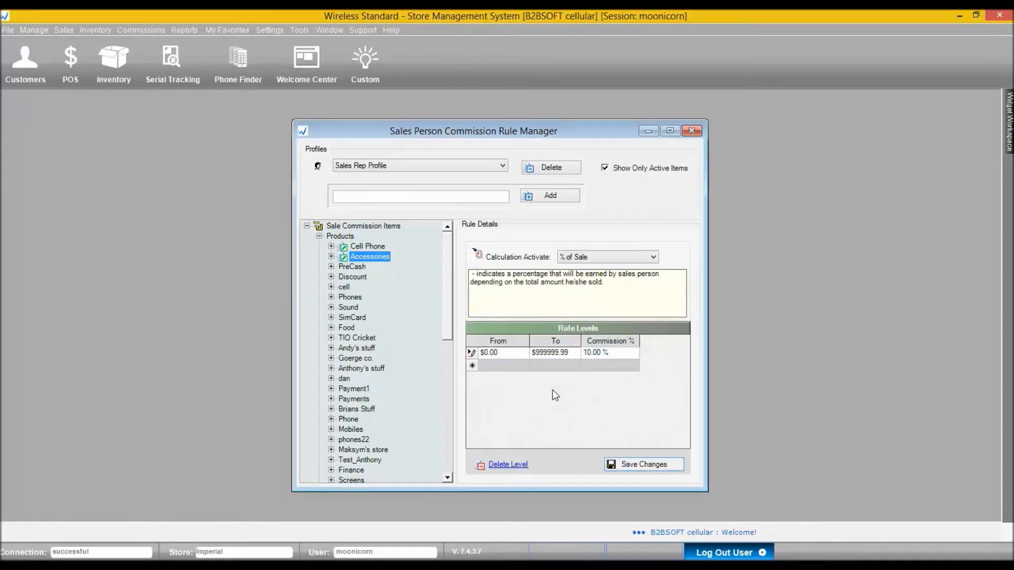
Step: Compare the rule details of the Cell Phone and Accessories categories
scroll(451, 268, "down", 1)
scroll(337, 239, "up", 1)
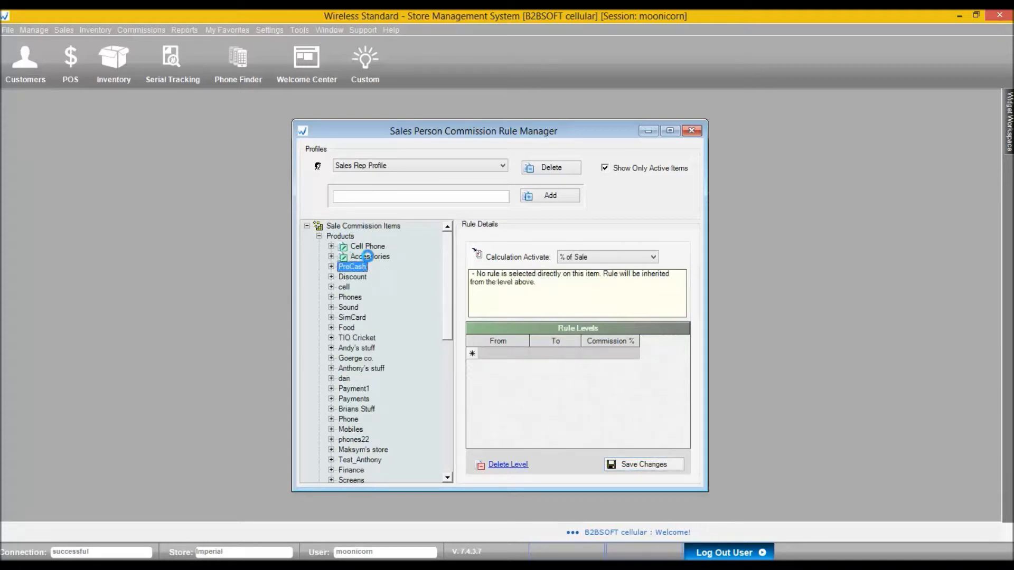
left_click(368, 246)
left_click(368, 257)
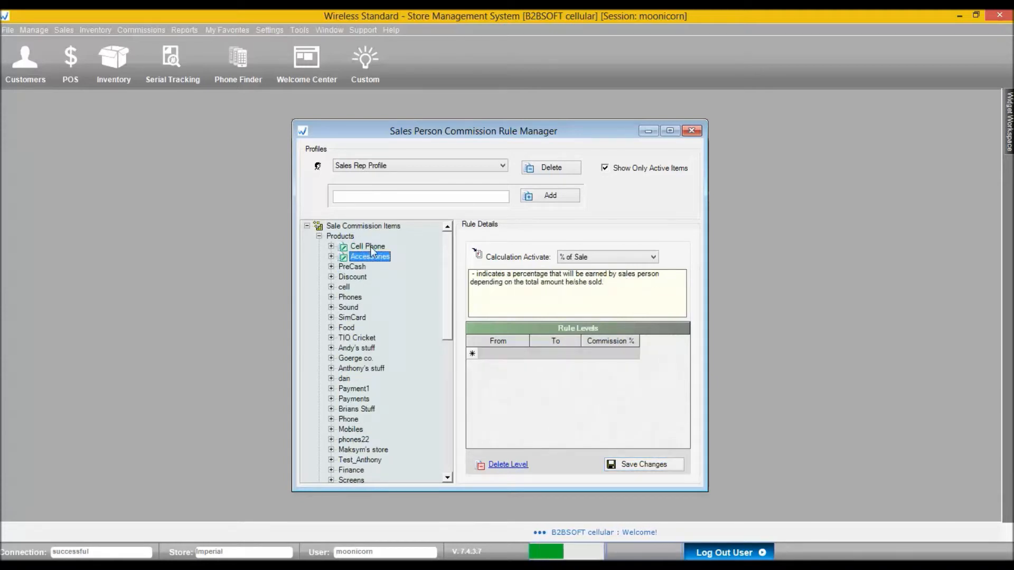
left_click(369, 247)
left_click(371, 256)
left_click(371, 246)
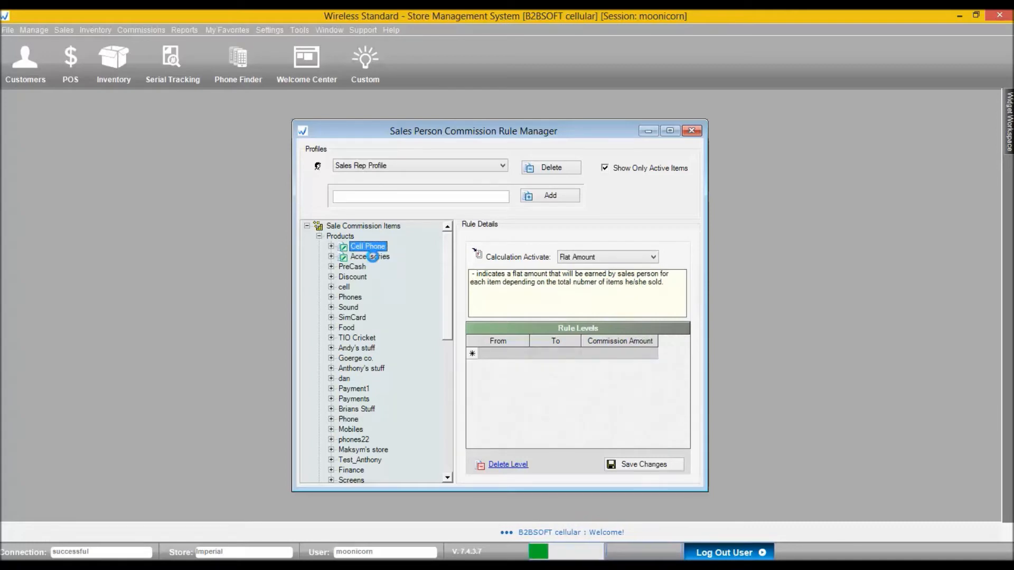
Step: Collapse Products, view the rule details of Service Plans, and list its carriers
left_click(319, 237)
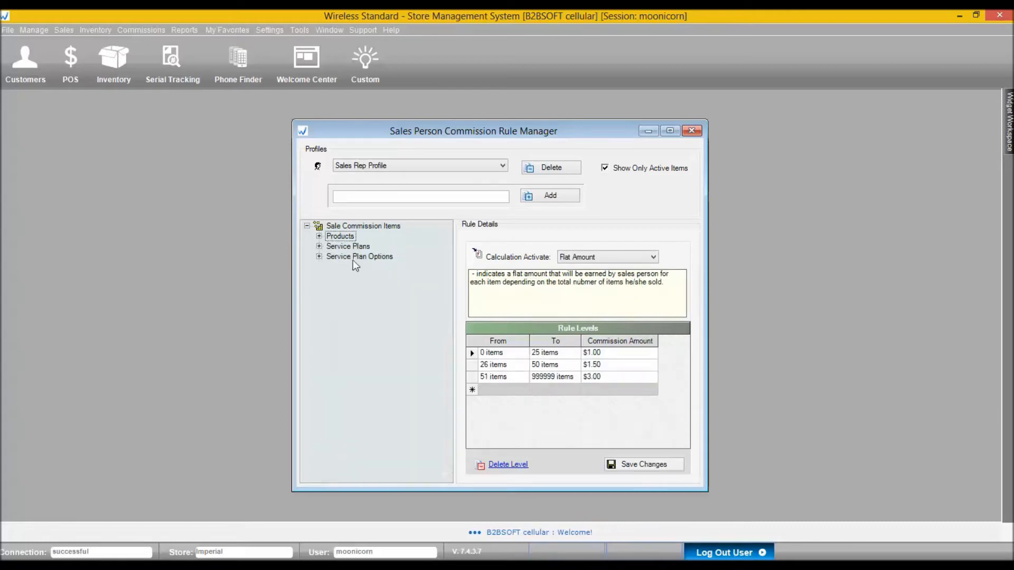
left_click(347, 246)
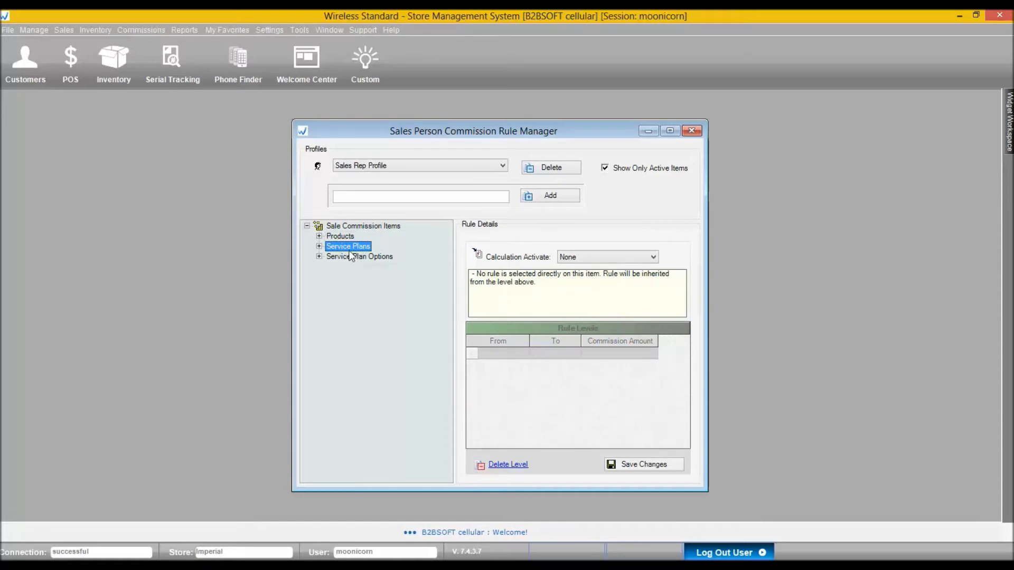
left_click(319, 247)
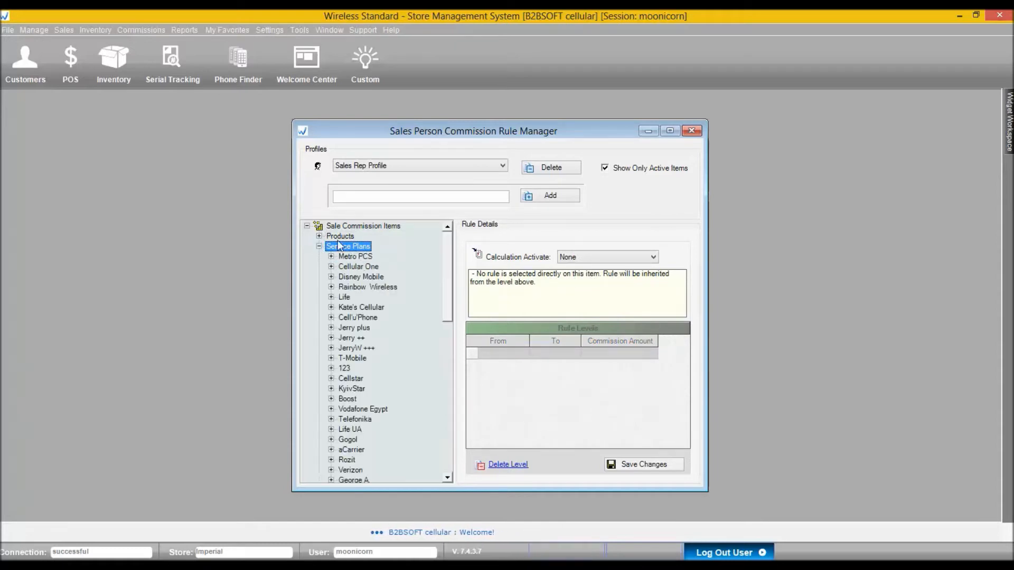
key("Down")
key("Down")
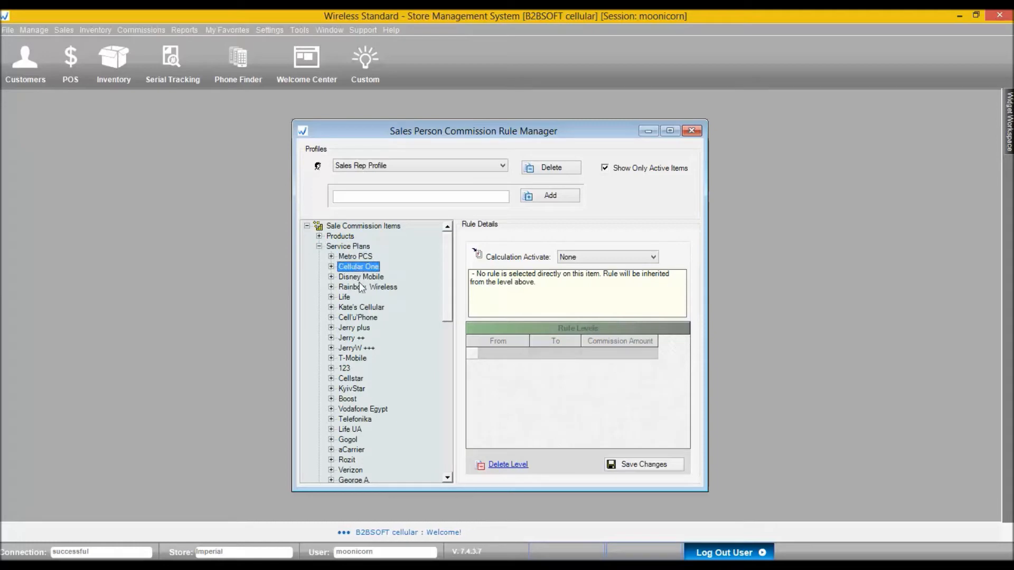
Step: Try to give Test Carrier under Service Plans a Flat Amount rule with a commission level
left_click_drag(447, 270, 443, 326)
left_click(359, 399)
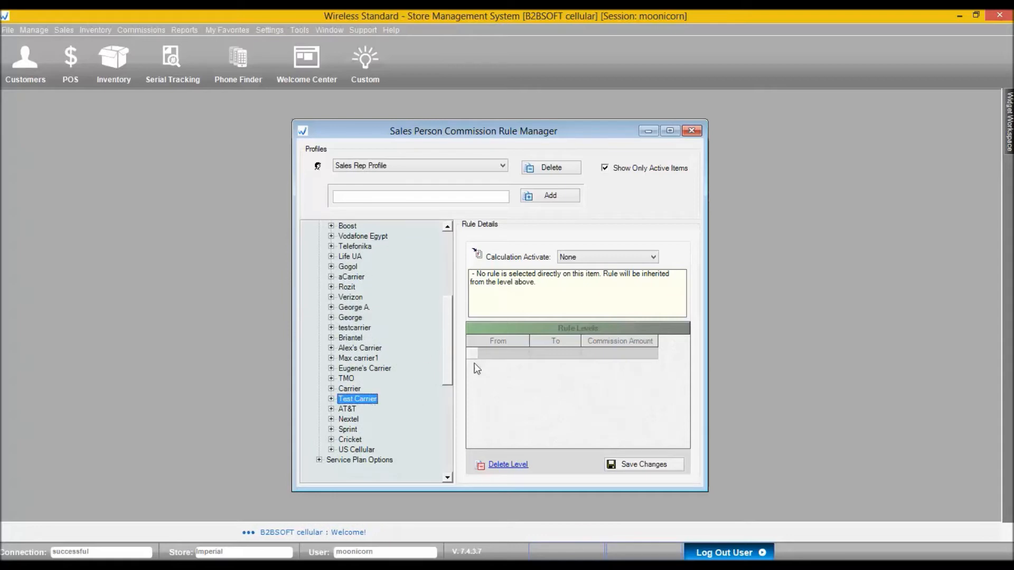
left_click(647, 258)
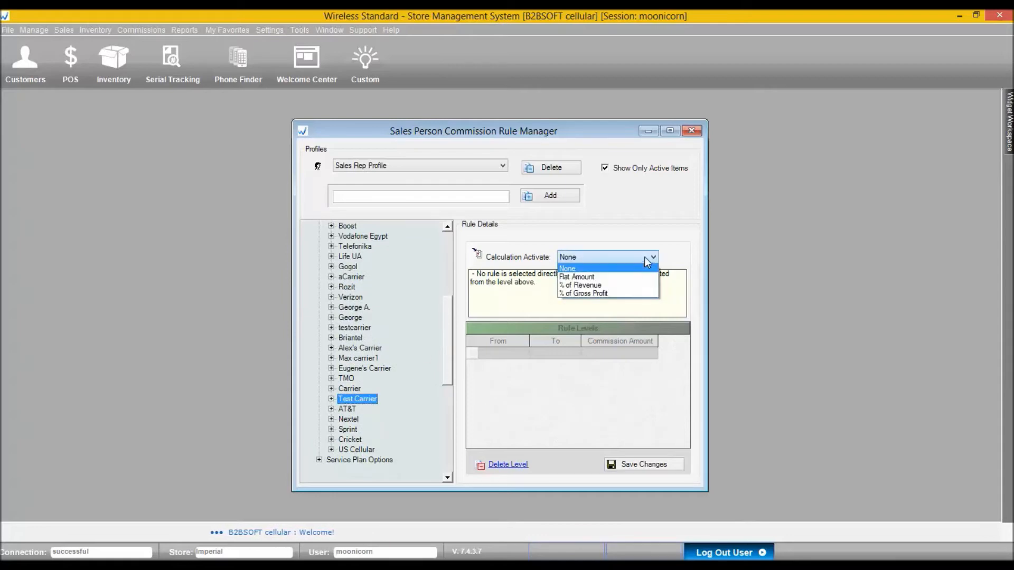
left_click(578, 277)
left_click(610, 352)
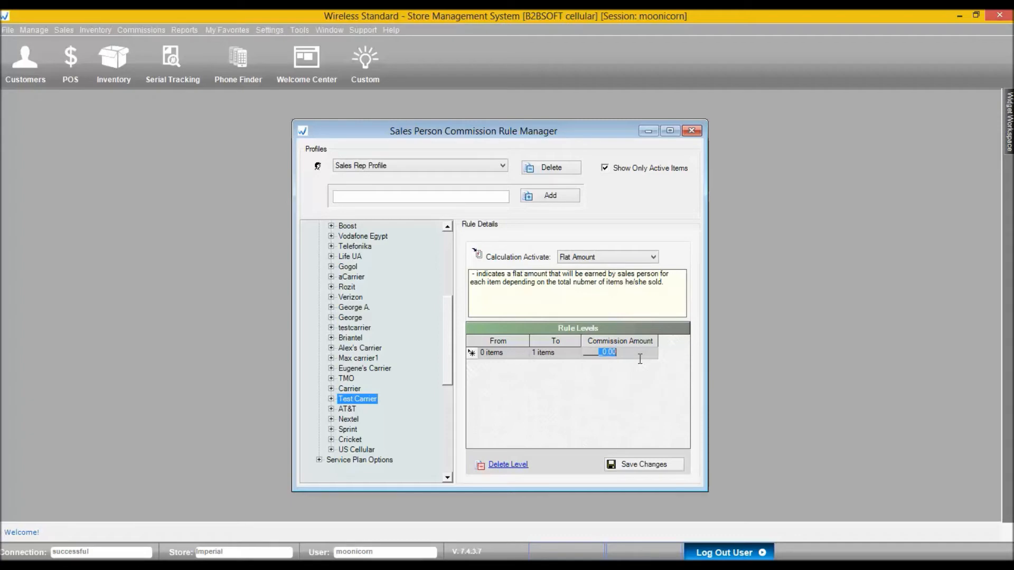
Step: Expand Test Carrier and go through the rule details of its Activation, Renewal and Upgrade entries for the 12, 24 and 0 terms
left_click(331, 399)
left_click_drag(446, 354, 450, 374)
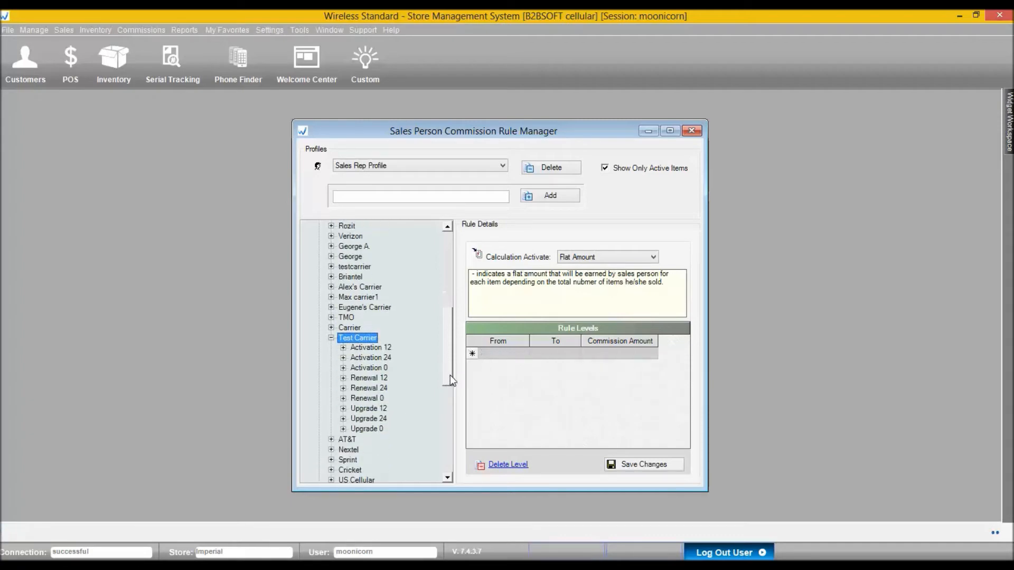
left_click(373, 349)
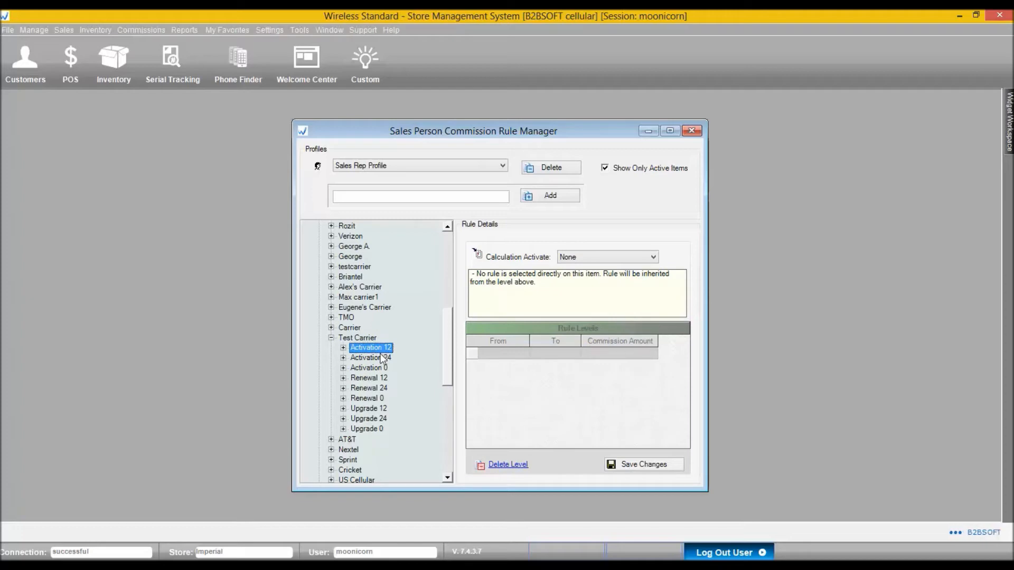
left_click(380, 359)
left_click(378, 369)
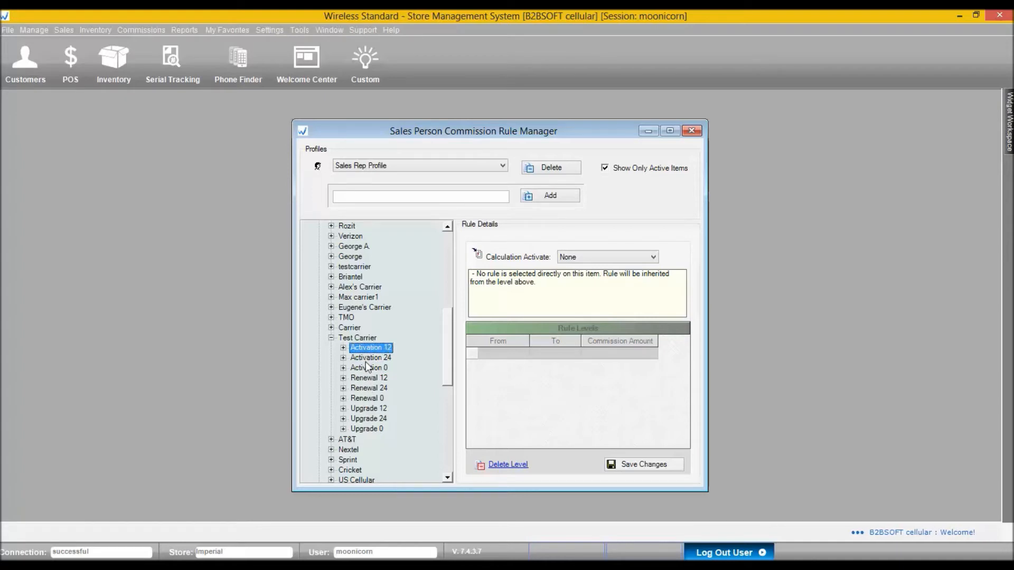
left_click(366, 379)
left_click(366, 390)
left_click(364, 400)
left_click(364, 410)
left_click(364, 421)
left_click(365, 429)
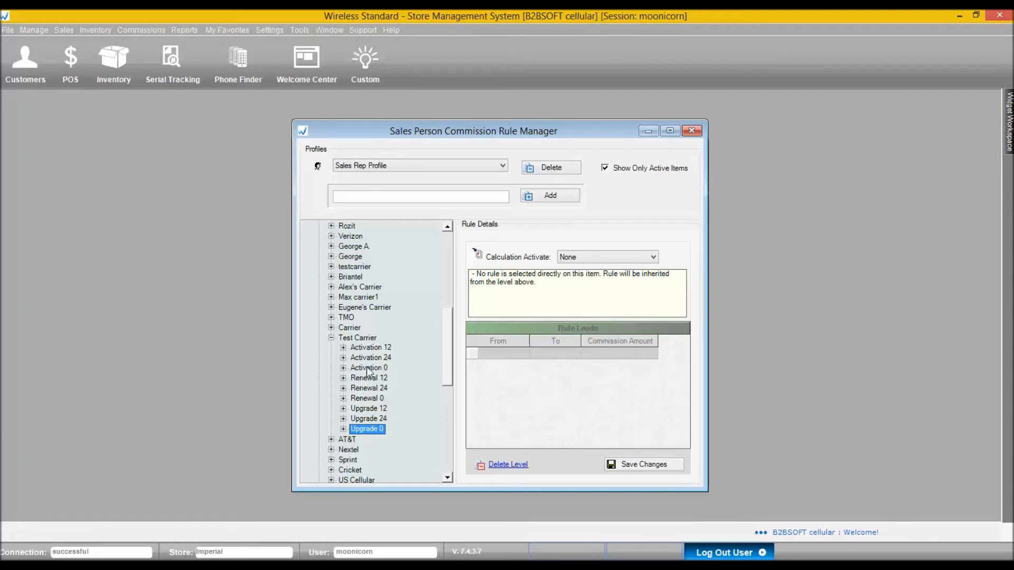
Step: Give Test Carrier's Activation 12 entry a Flat Amount rule with a $5.00 commission level and save it
left_click(368, 348)
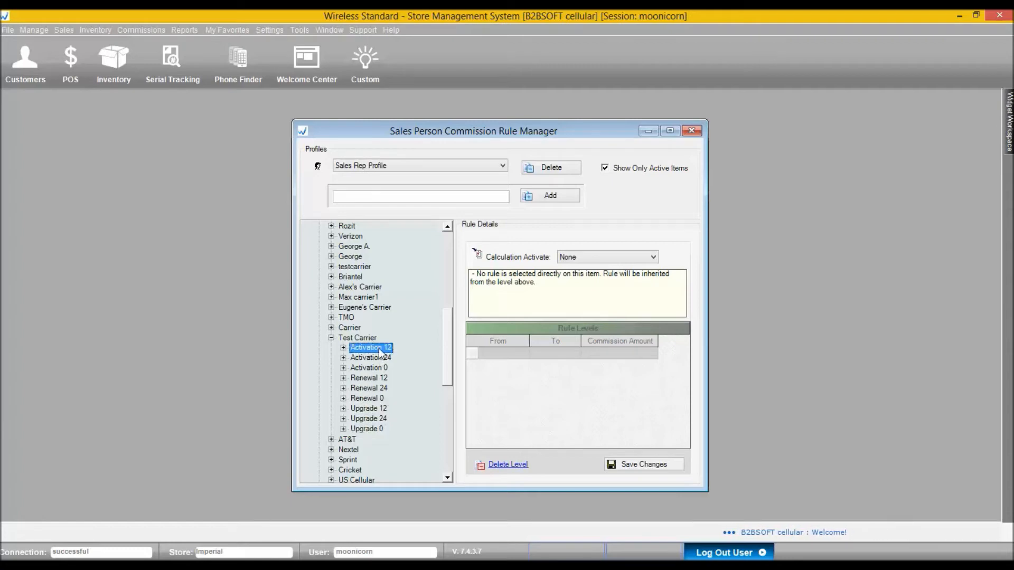
left_click(634, 258)
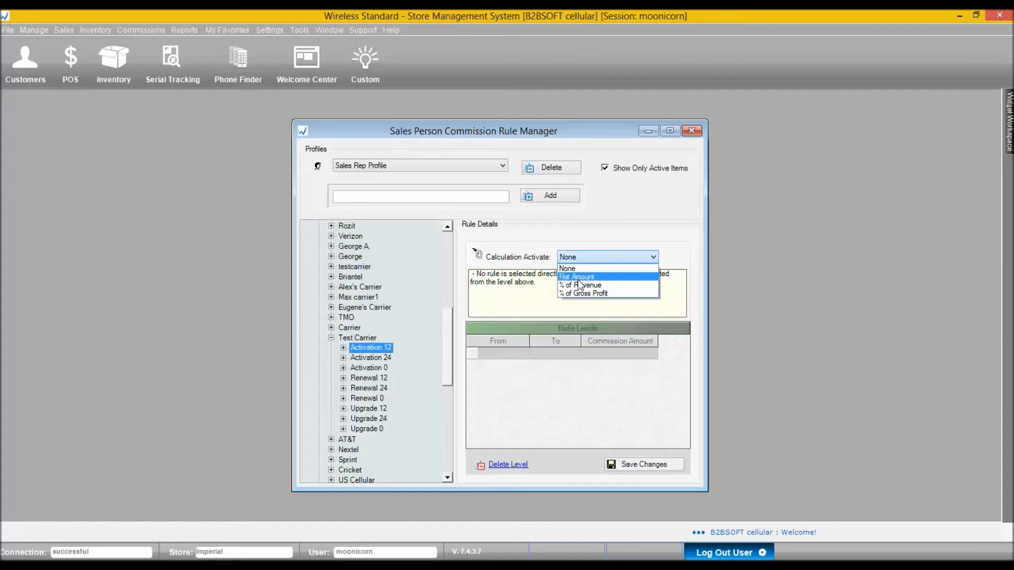
left_click(581, 276)
left_click(603, 353)
type("5.__")
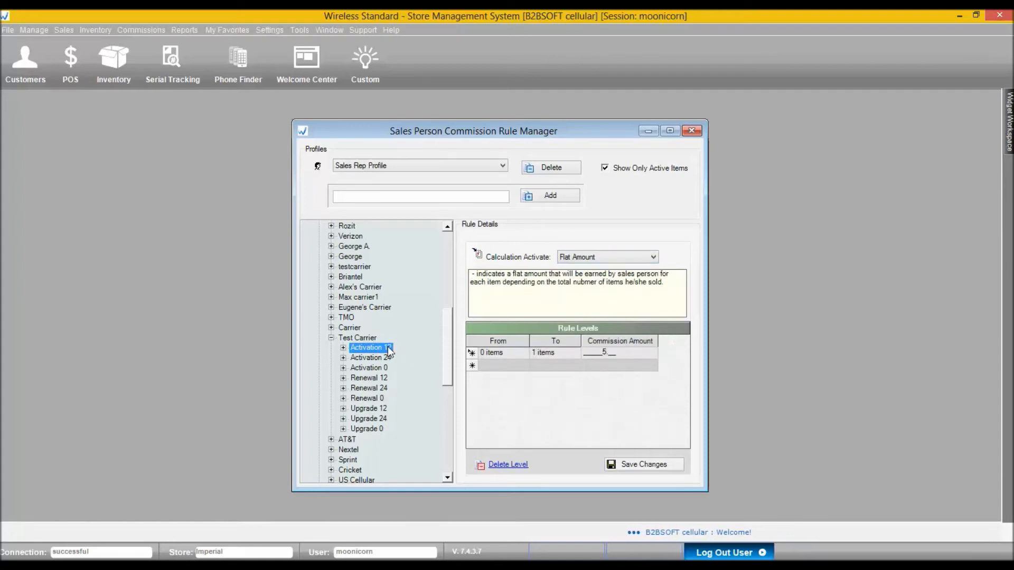
left_click(625, 464)
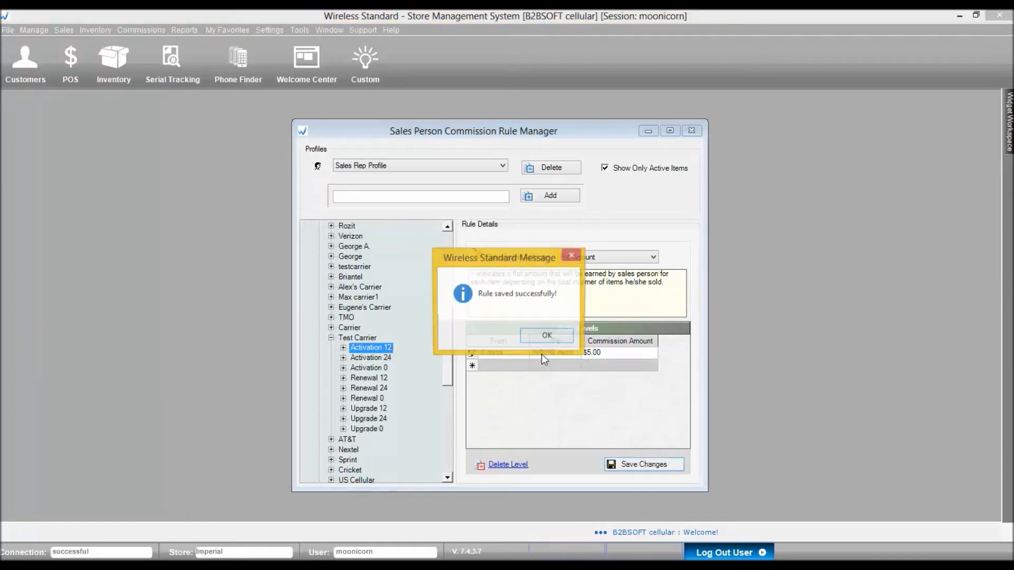
left_click(543, 341)
Step: Give Test Carrier's Activation 24 entry a Flat Amount rule with a $7.00 commission level and save it
key("Down")
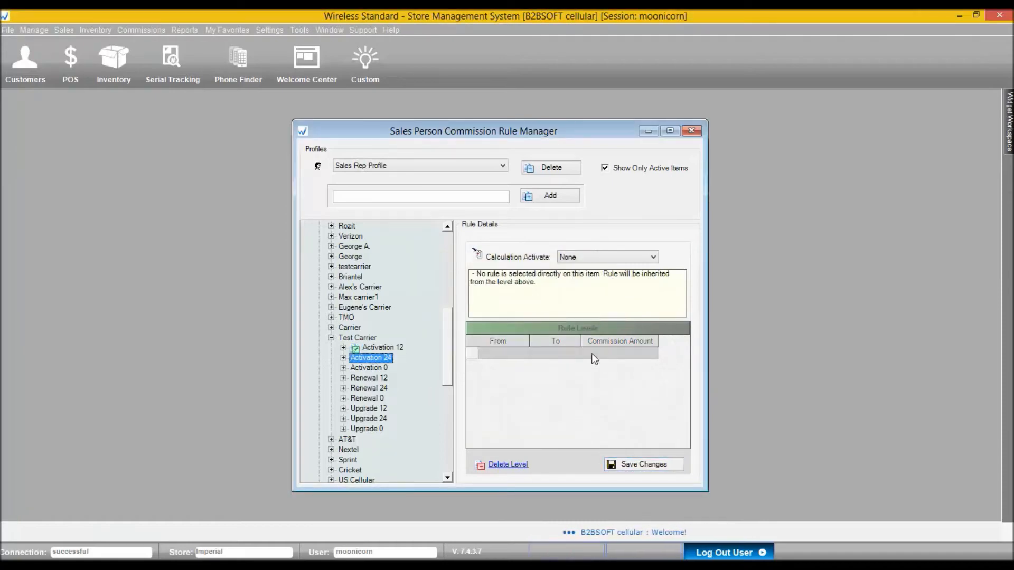
left_click(624, 258)
left_click(590, 276)
left_click(599, 351)
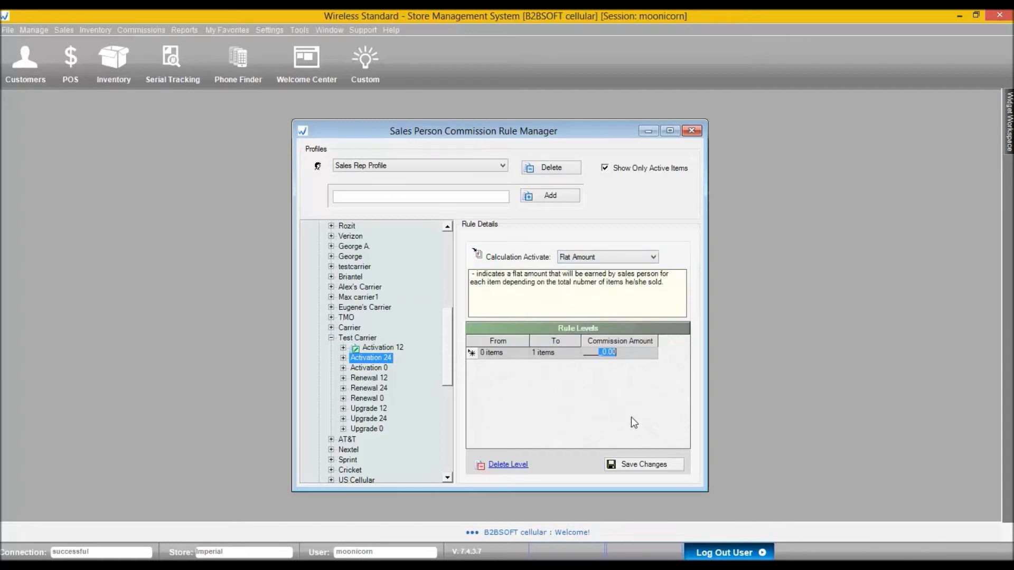
type("7.")
left_click(636, 463)
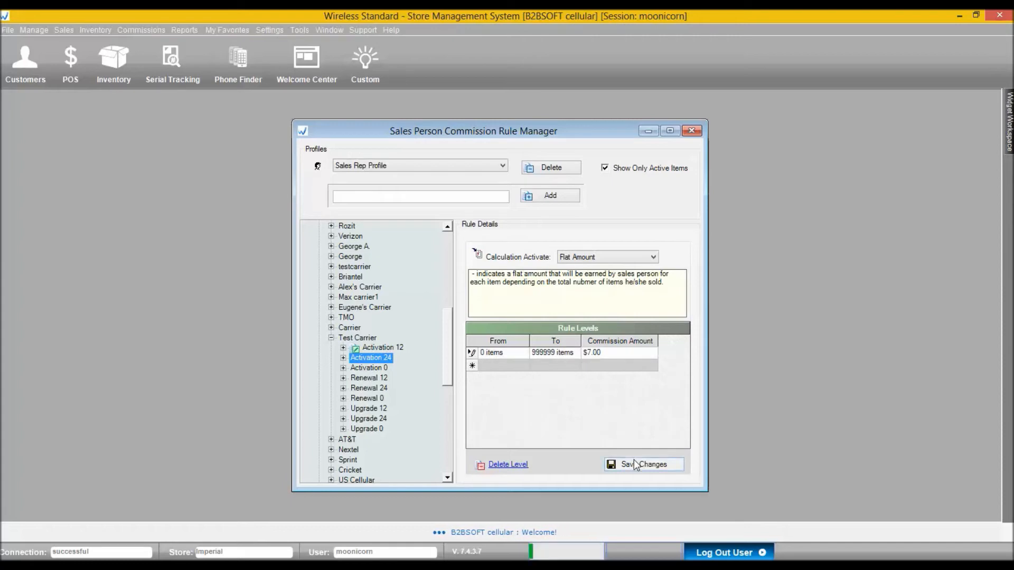
left_click(546, 337)
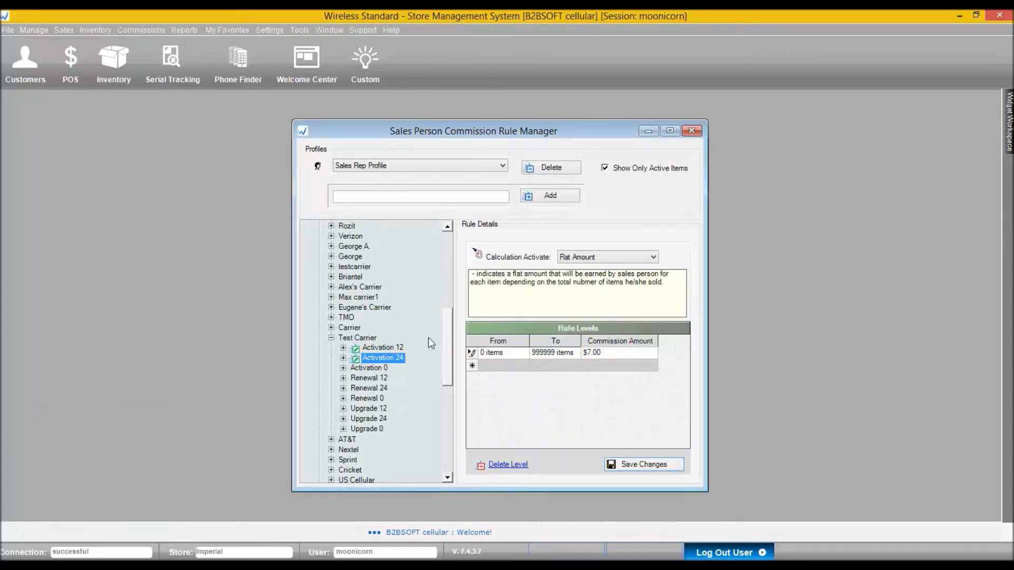
Step: Collapse Service Plans, expand Products, and review the rule details of Cell Phone and Accessories
left_click_drag(447, 334, 446, 255)
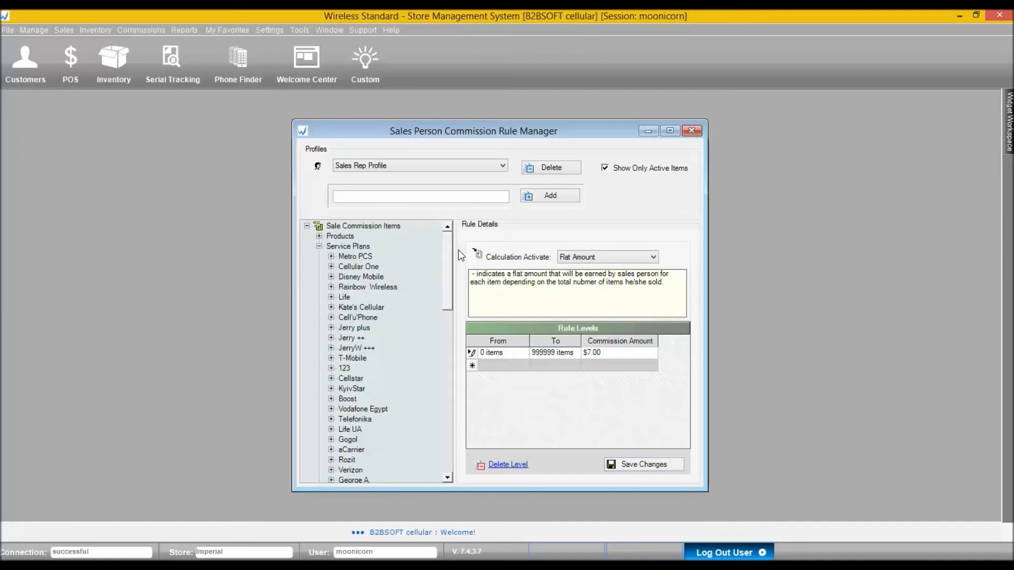
left_click(318, 246)
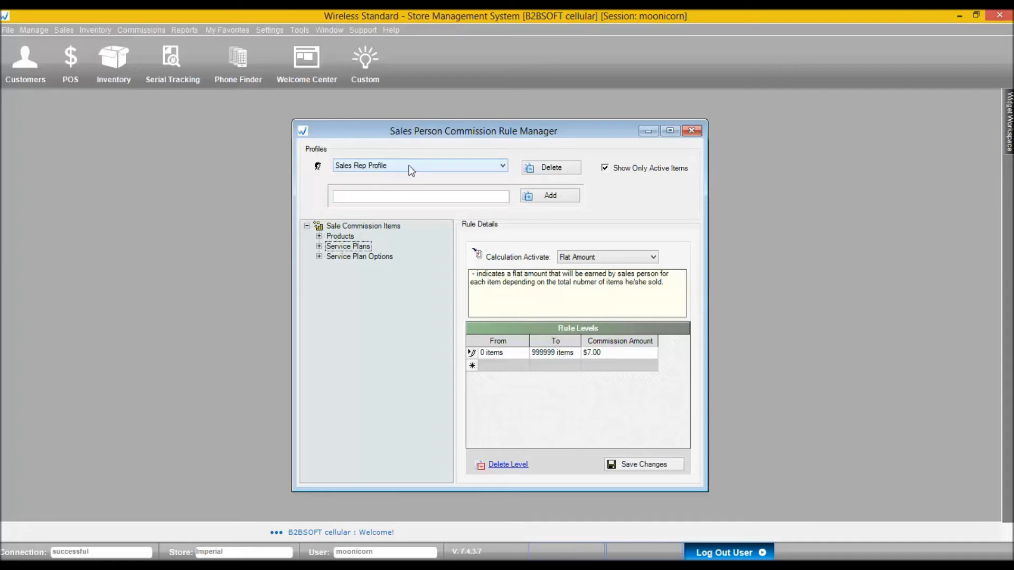
left_click(319, 236)
left_click(368, 246)
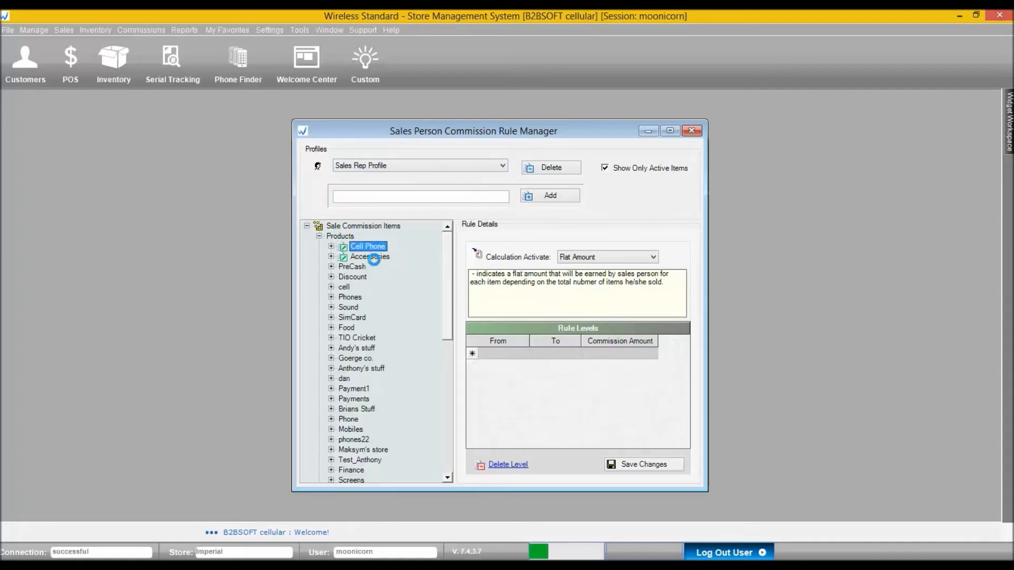
left_click(370, 257)
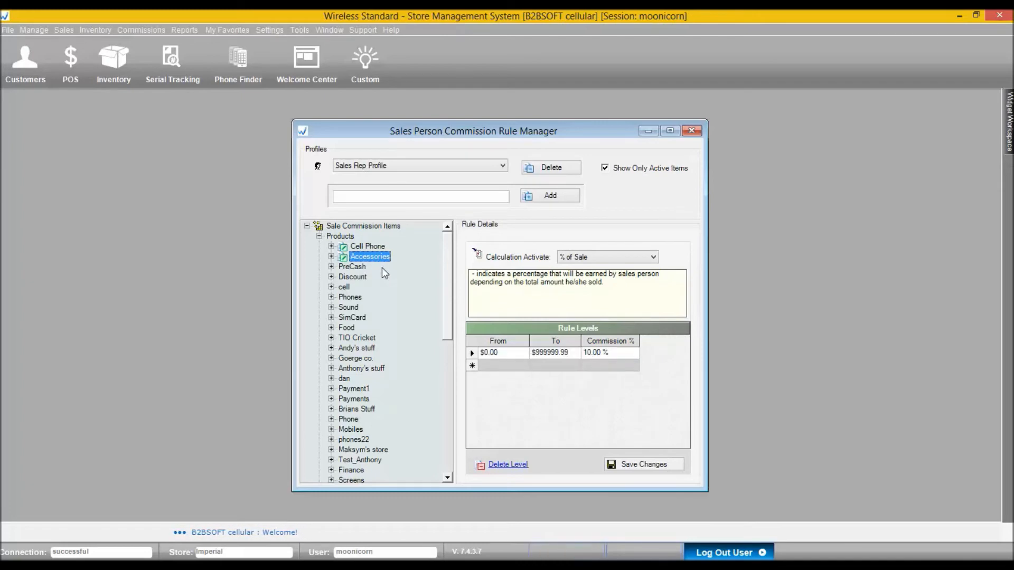
Step: Review the Activation 12 and Activation 24 rules of Test Carrier under Service Plans, and close the rule manager
left_click(318, 236)
left_click(319, 246)
left_click_drag(447, 262, 451, 367)
left_click(378, 328)
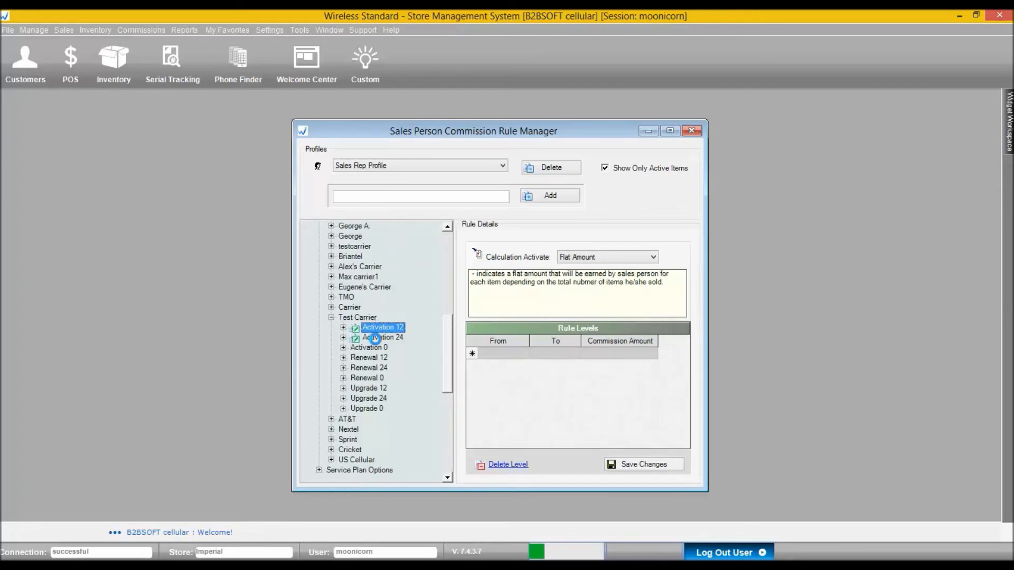
left_click(377, 338)
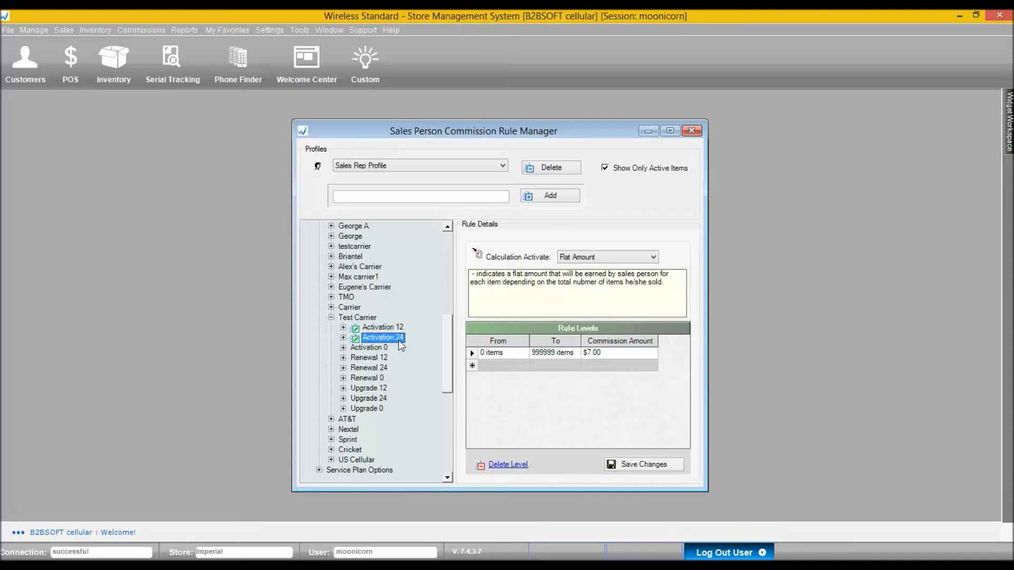
left_click(691, 130)
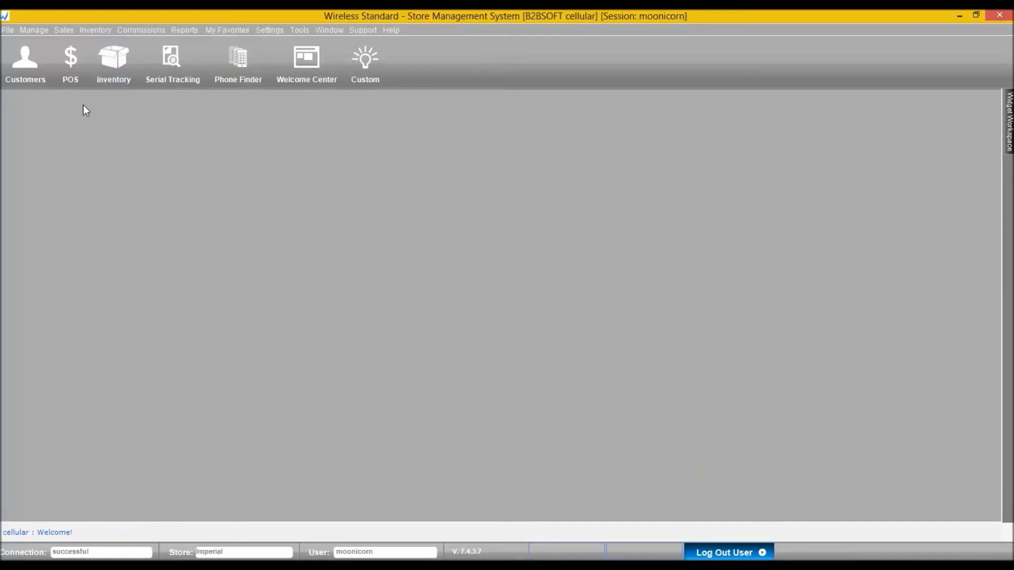
Step: Open the User Administrator, filter the user logins by "moo", and select the matching user
left_click(34, 32)
mouse_move(82, 136)
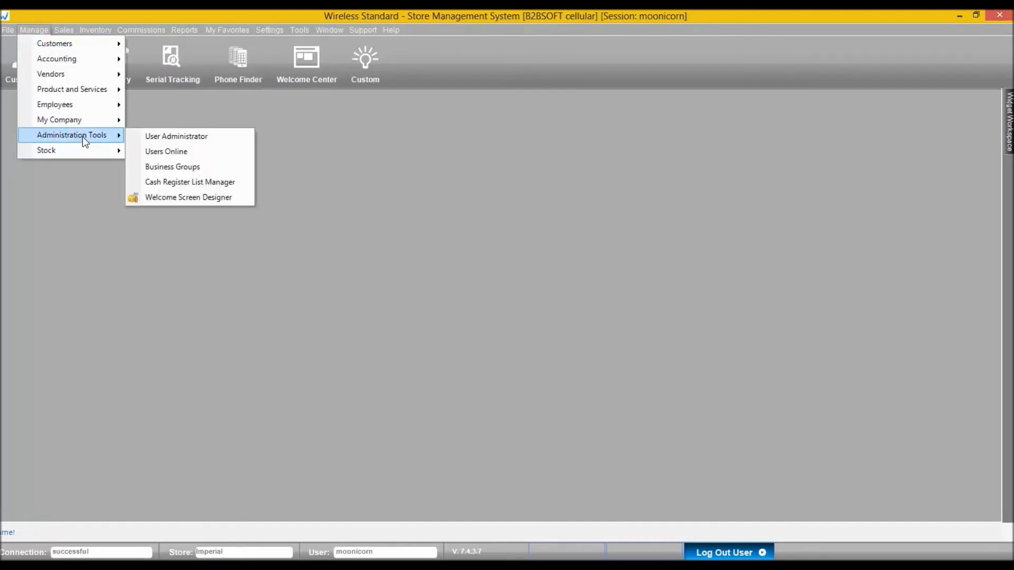
left_click(172, 137)
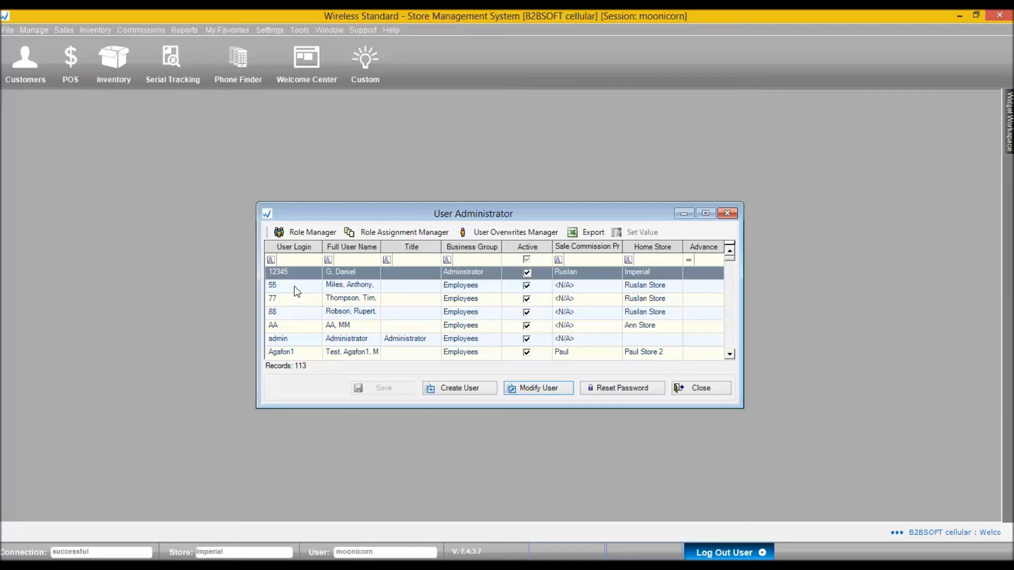
left_click(285, 260)
type("moo")
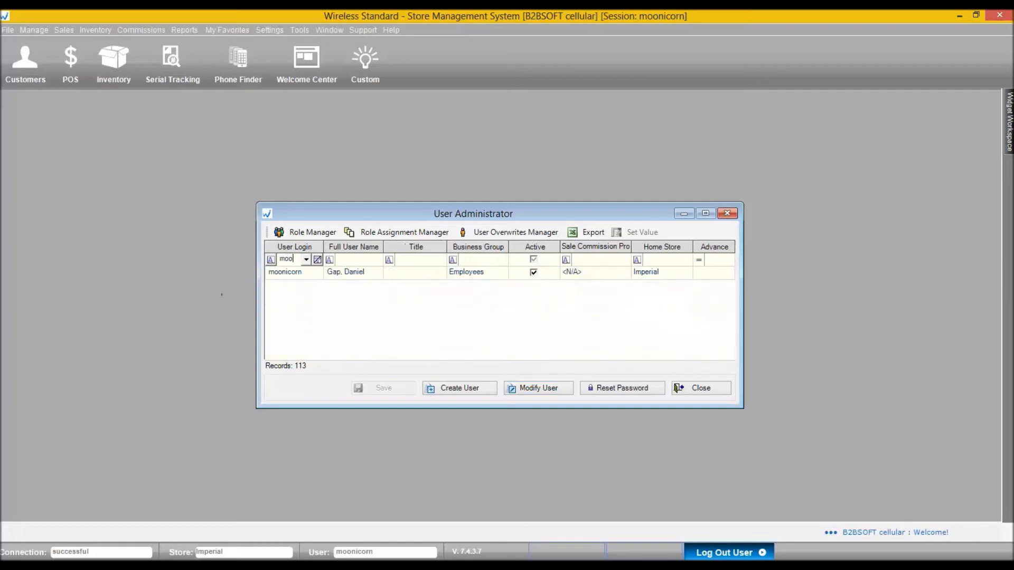
left_click(339, 271)
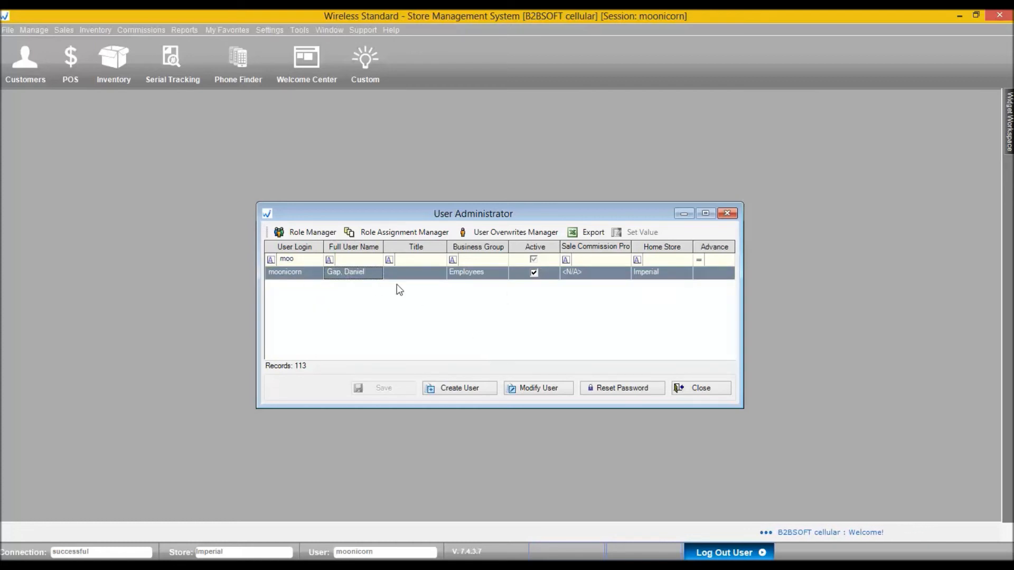
Step: Set the selected user's Sales Commission Profile to Sales Rep Profile, save the employee profile, and close the User Administrator
left_click(542, 389)
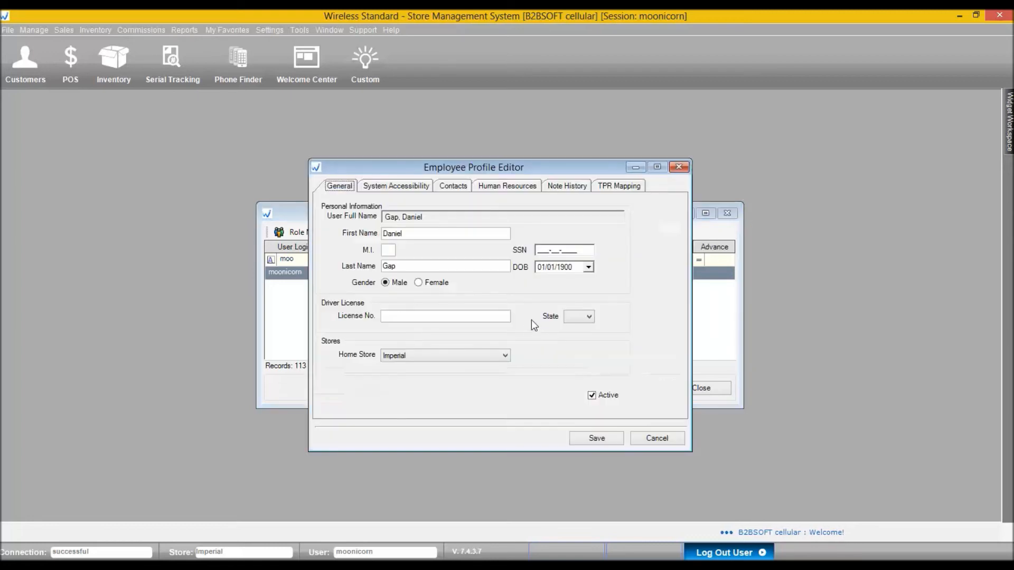
left_click(499, 190)
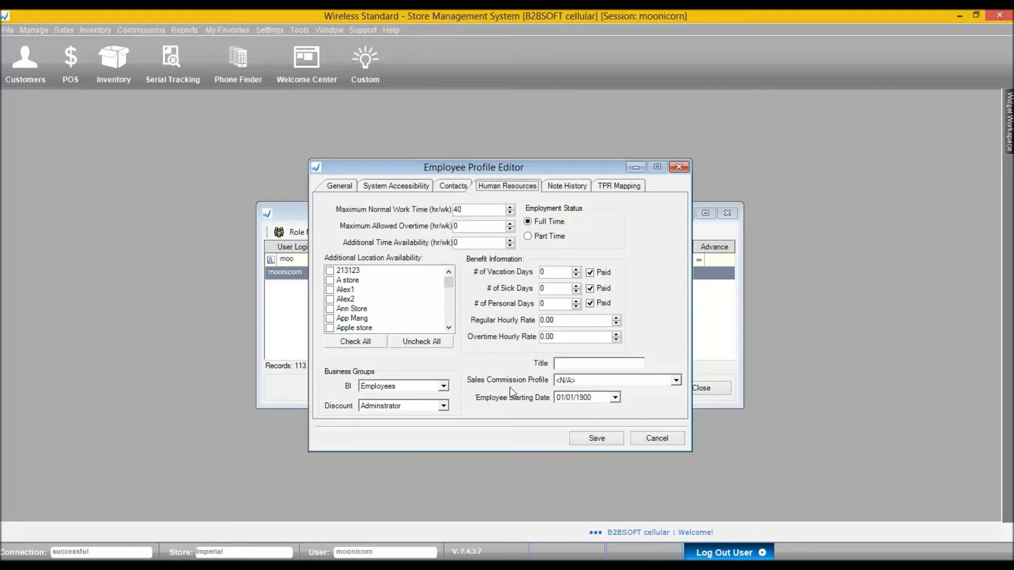
left_click(675, 380)
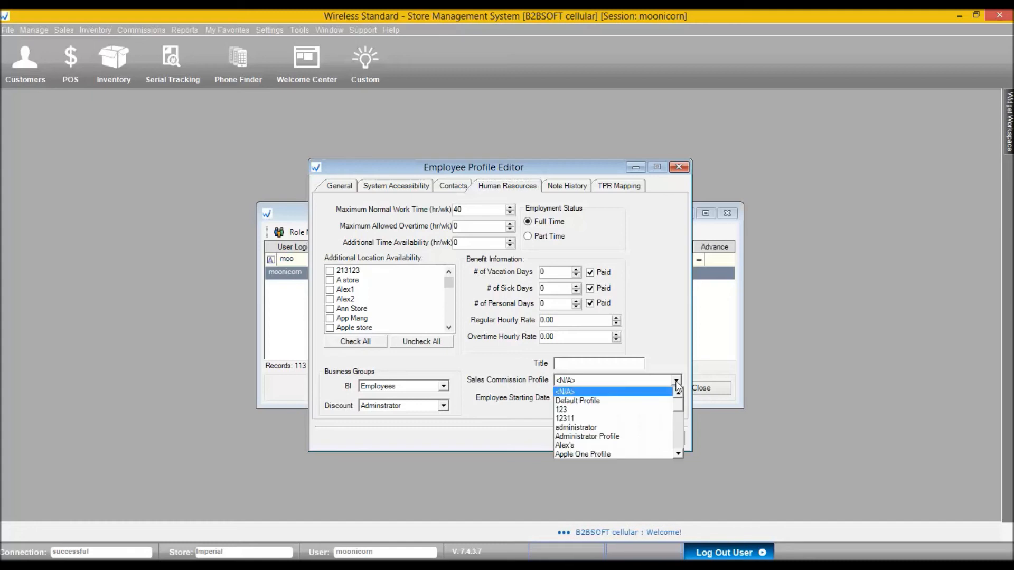
left_click_drag(677, 405, 676, 446)
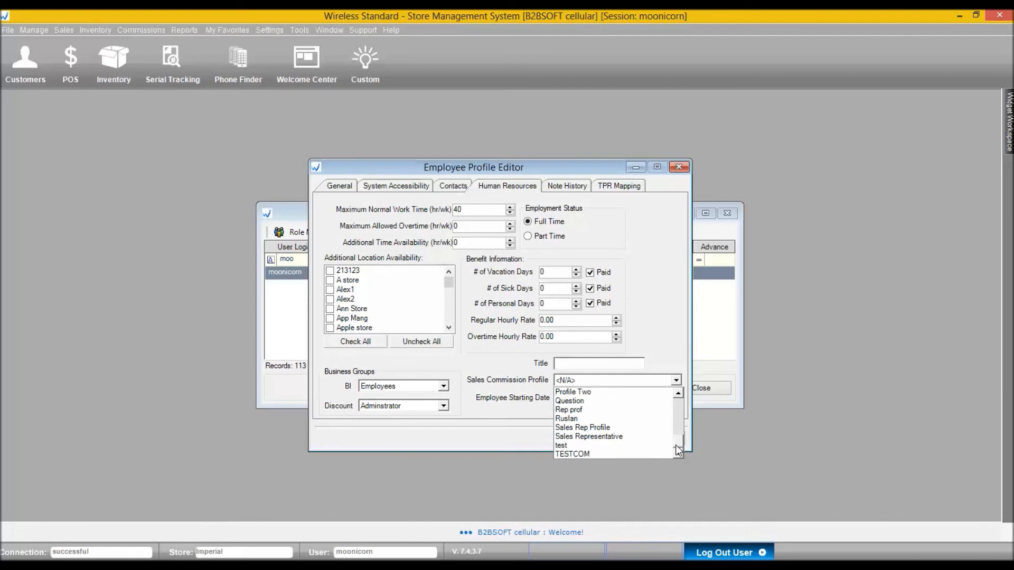
left_click(581, 427)
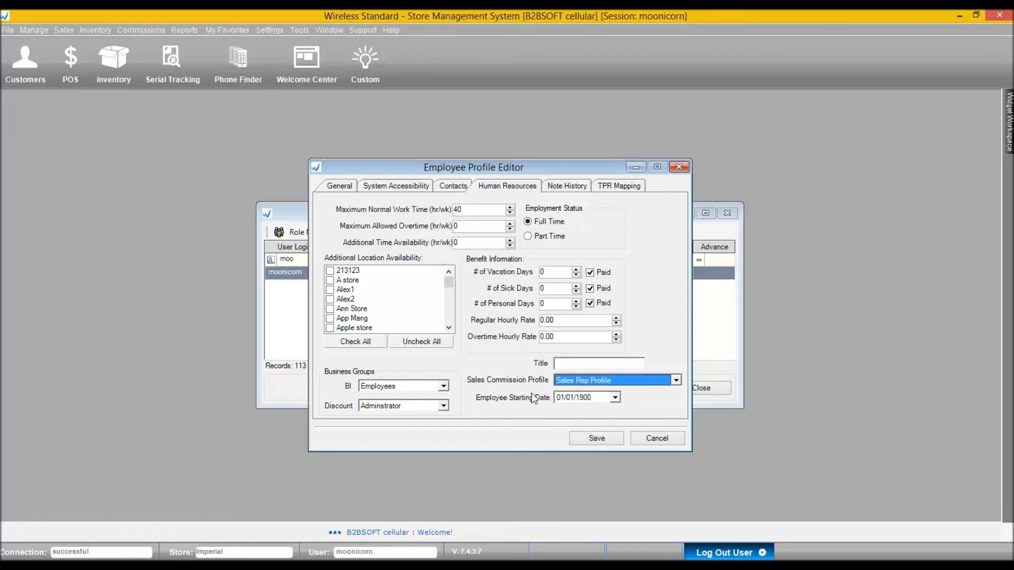
left_click(595, 438)
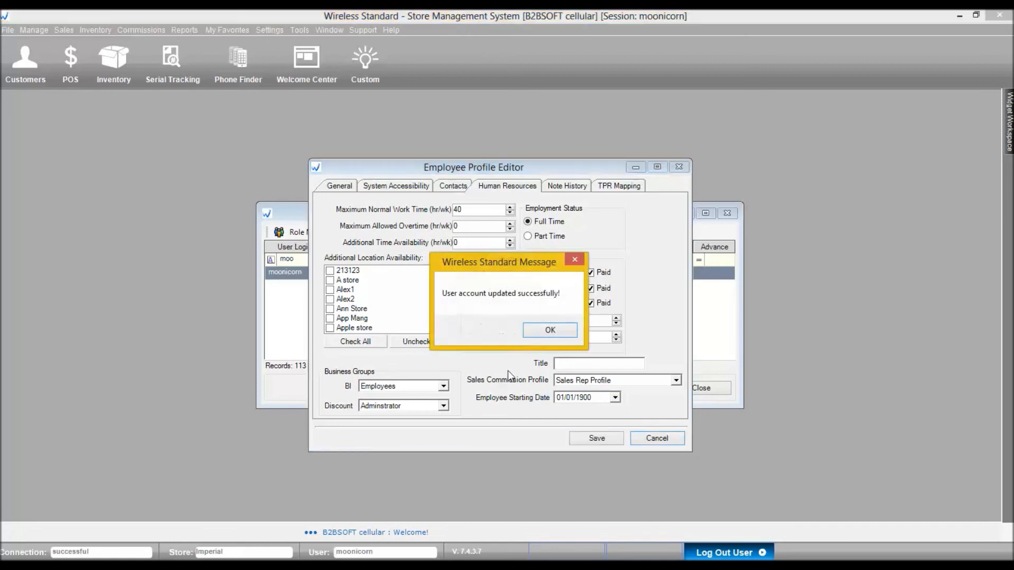
left_click(539, 331)
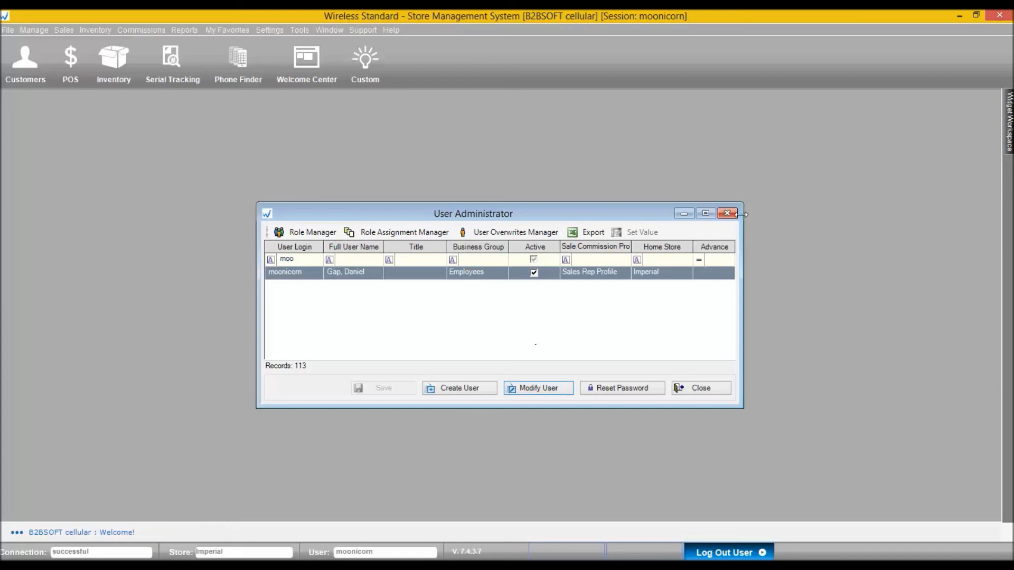
left_click(727, 214)
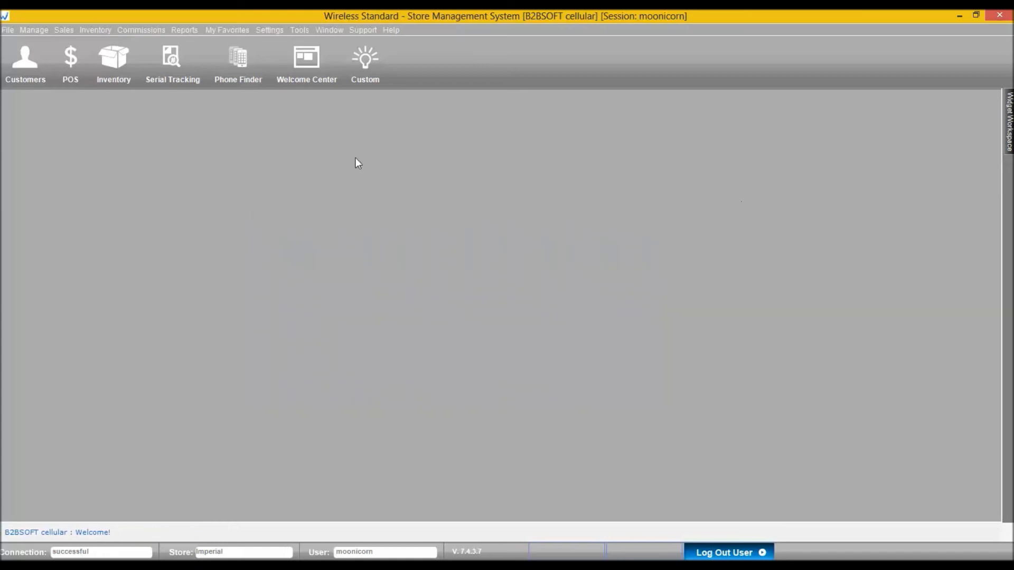
Step: Open the Sales Person Commission Detail report from the employee commission reports
left_click(183, 30)
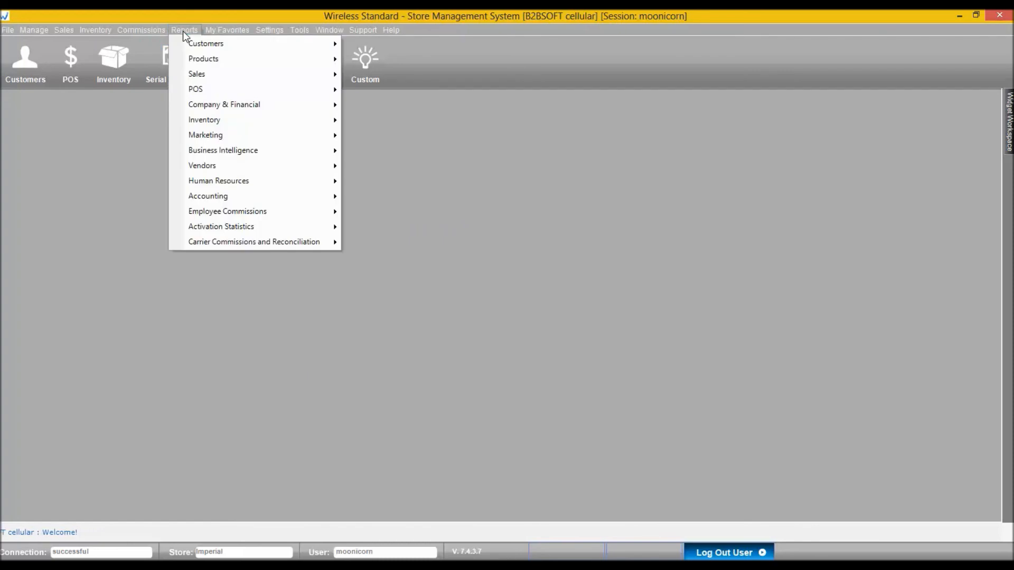
mouse_move(223, 182)
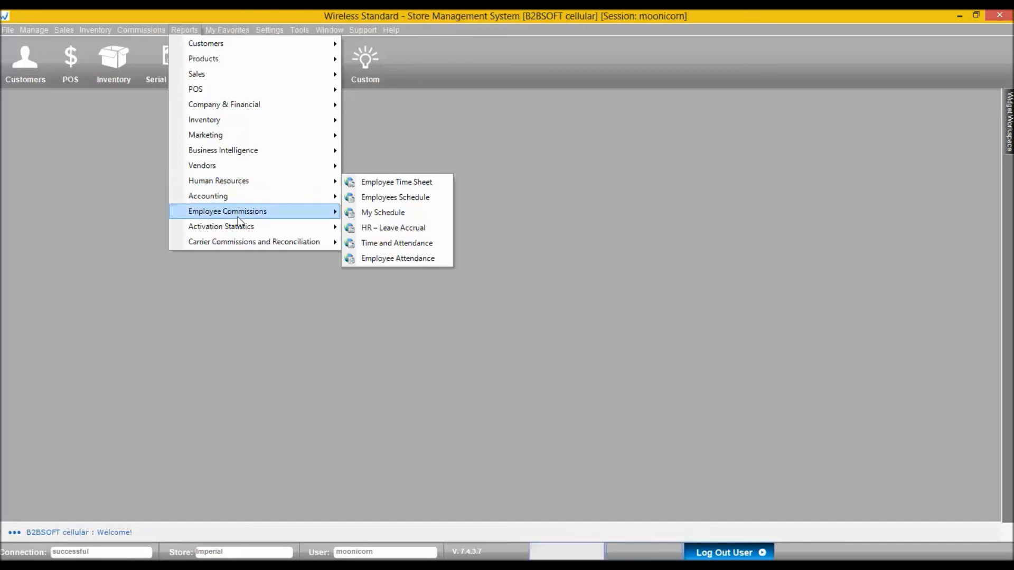
mouse_move(236, 217)
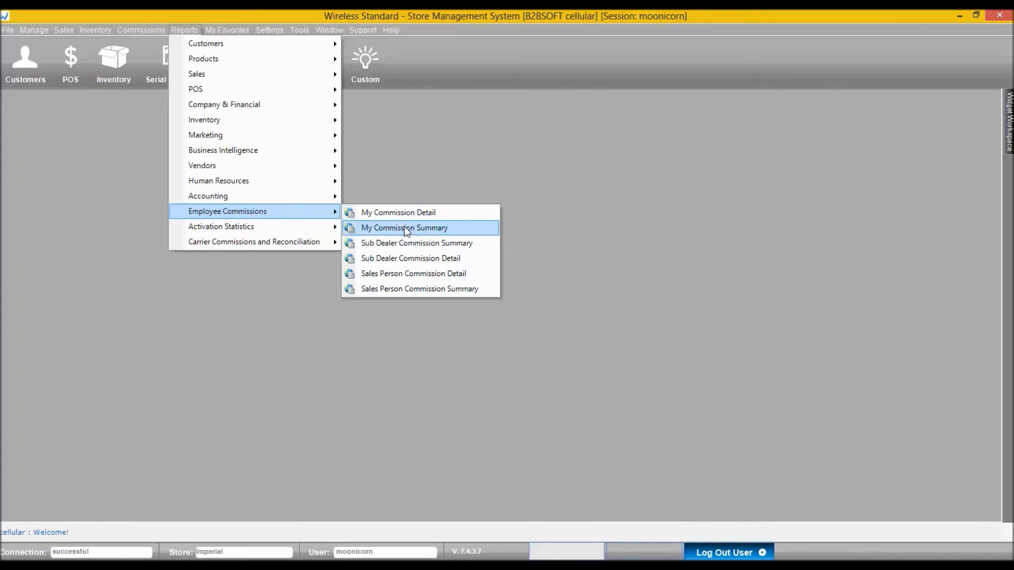
left_click(409, 278)
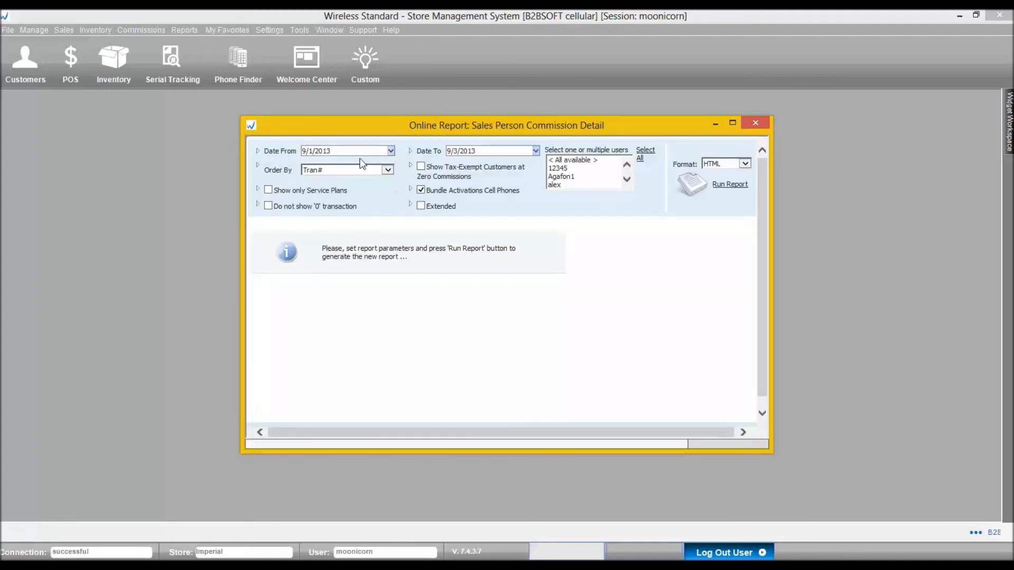
Step: Set the start date of the Sales Person Commission Detail report to 9/3/2013
left_click(390, 152)
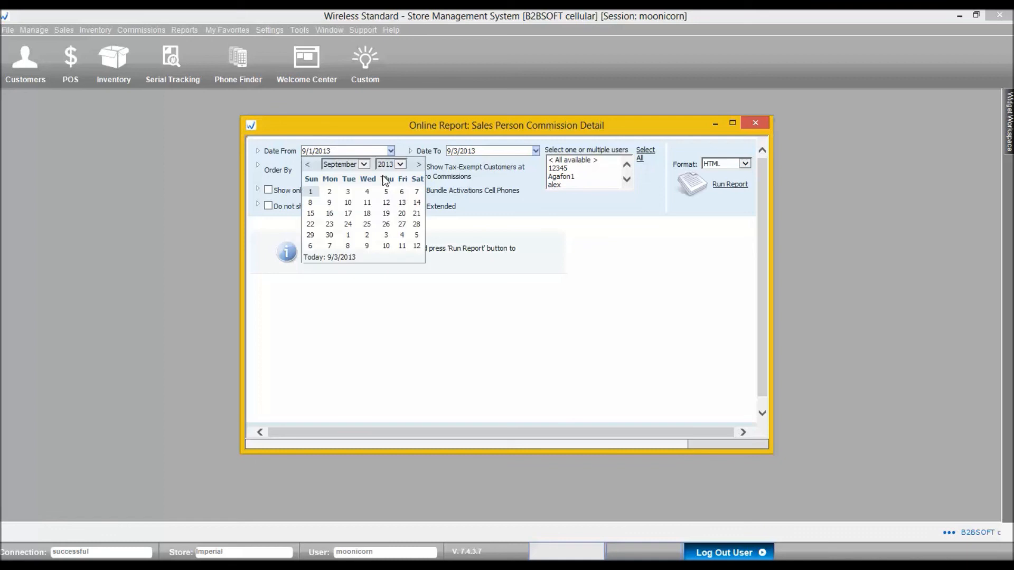
left_click(348, 192)
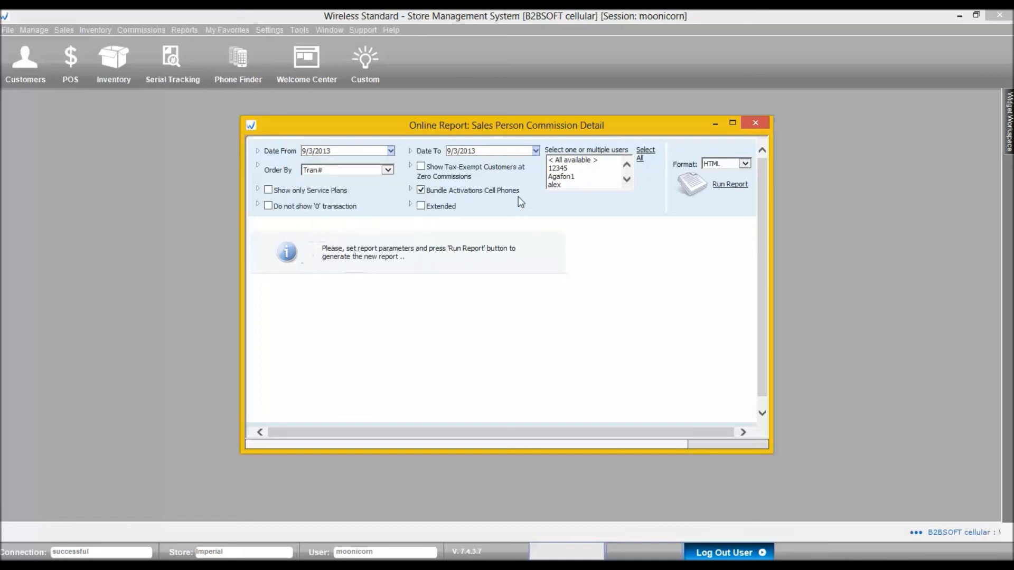
left_click(561, 169)
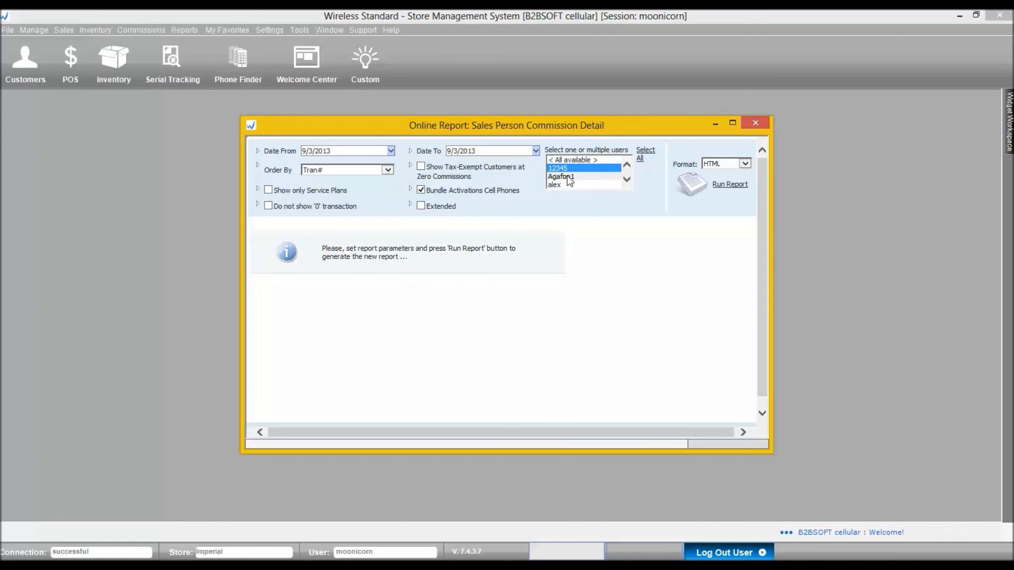
key("d")
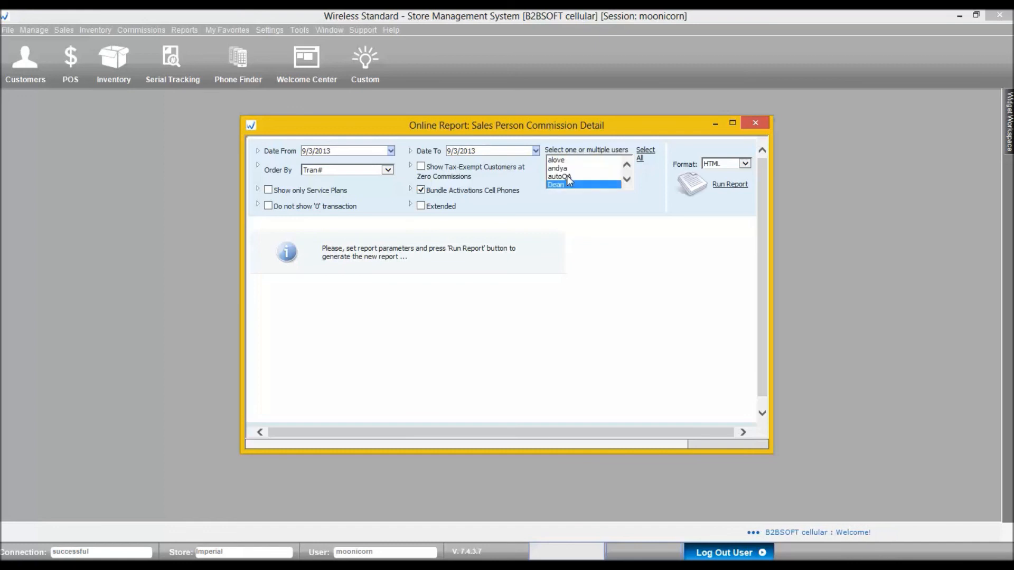
scroll(569, 176, "down", 2)
scroll(574, 177, "up", 1)
scroll(575, 181, "down", 1)
scroll(574, 181, "up", 1)
scroll(575, 181, "down", 2)
scroll(575, 181, "up", 1)
scroll(574, 180, "up", 5)
Step: Select the currently logged-in user as the only employee for the commission report
left_click(568, 169)
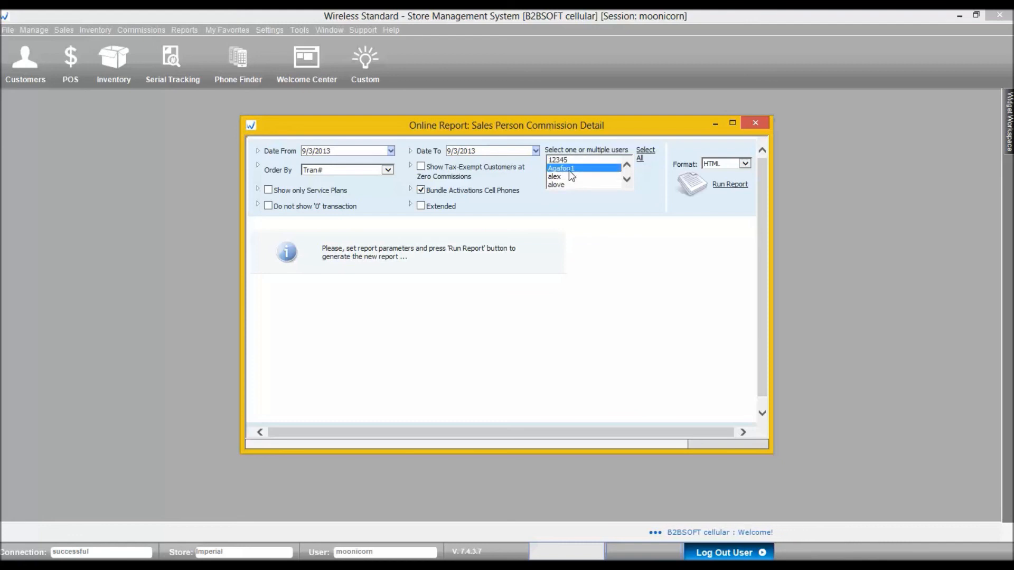
type("moonicorn")
left_click(575, 186)
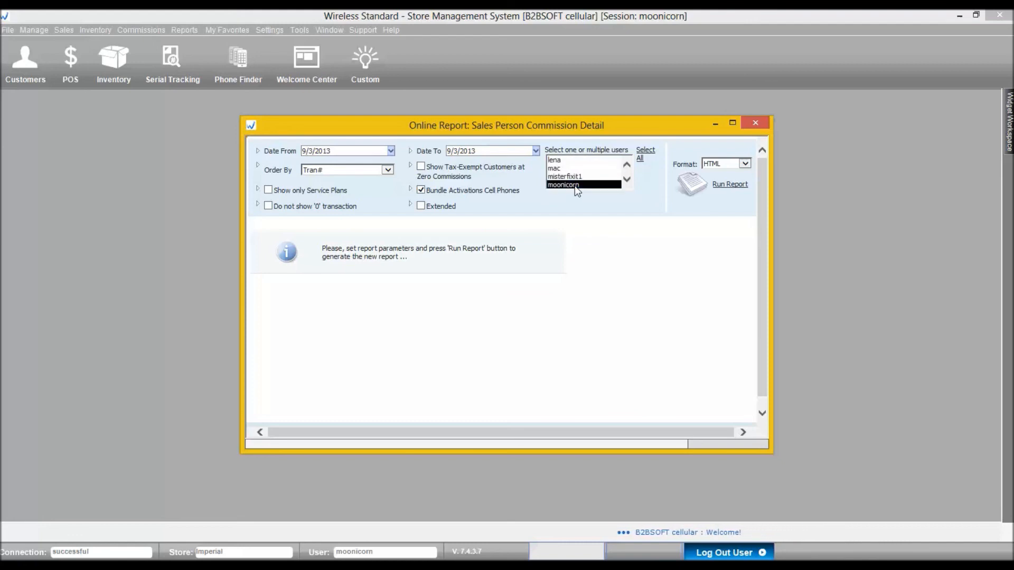
Step: Turn off Bundle Activations Cell Phones, run the report in HTML format, and maximize the report window
left_click(421, 191)
left_click(719, 200)
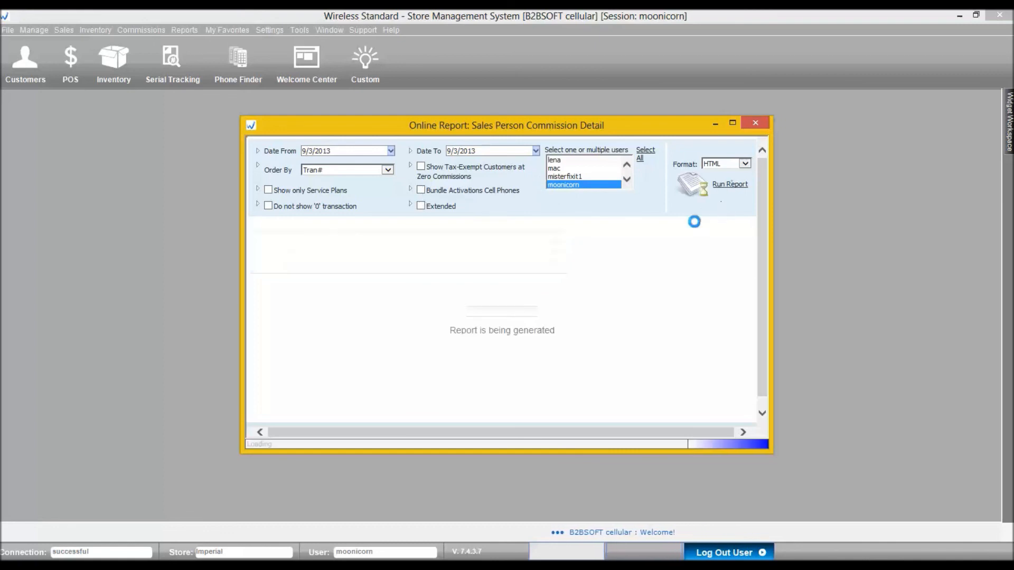
left_click(731, 124)
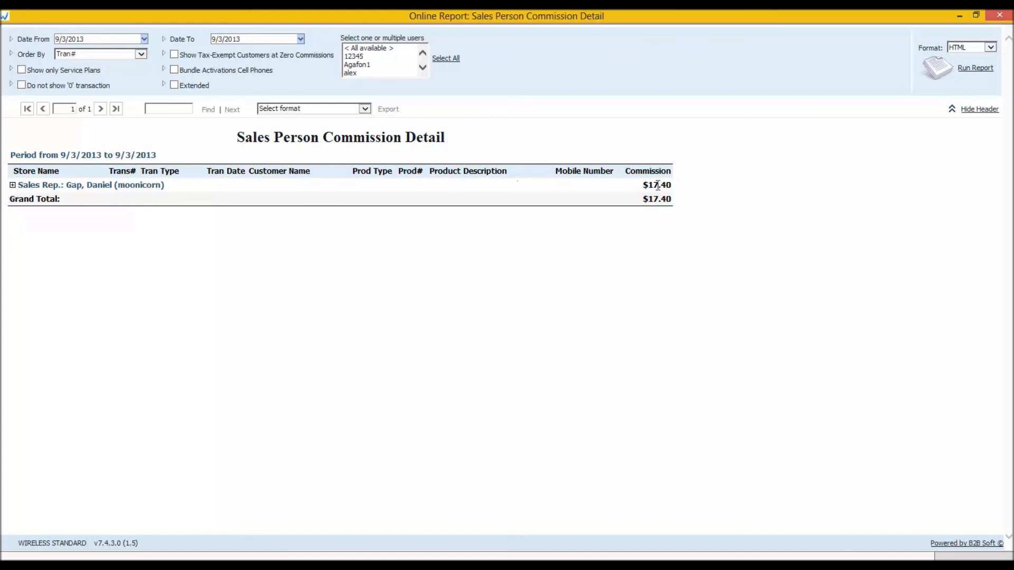
Step: Expand the sales rep's Sales group in the report and examine the commission amounts of the individual transactions
left_click_drag(645, 181, 675, 189)
left_click(332, 286)
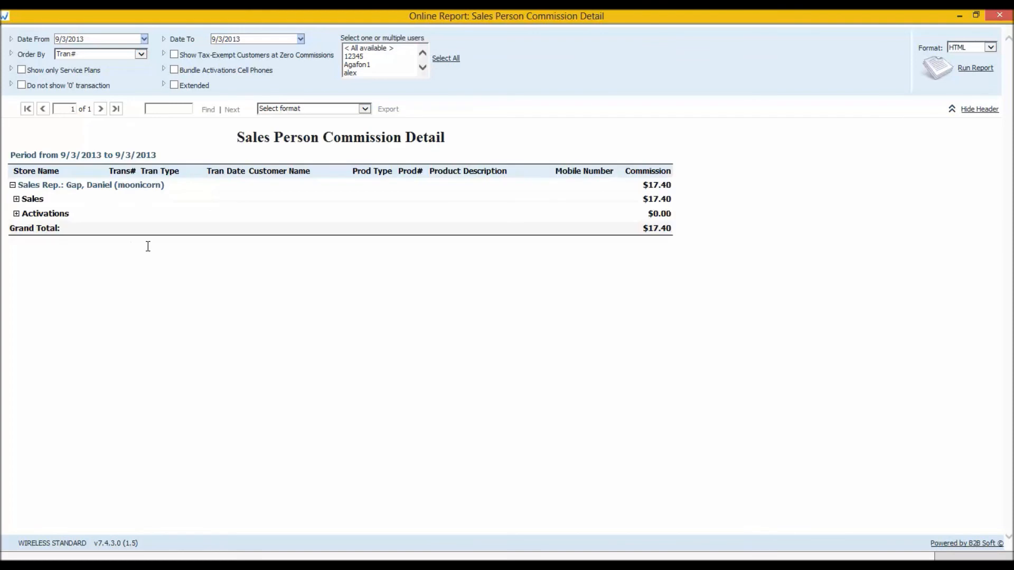
left_click(16, 199)
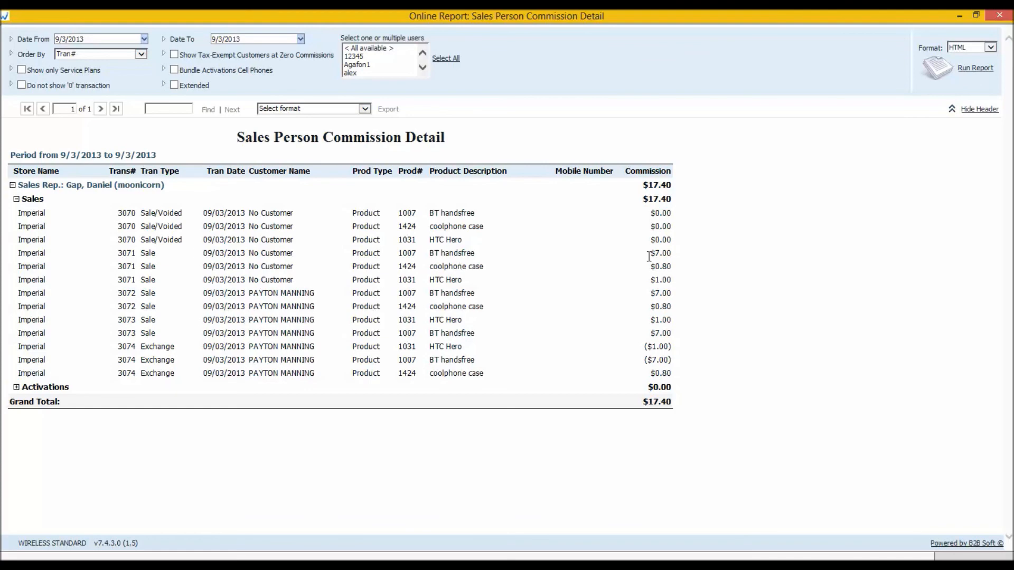
mouse_move(678, 255)
left_mouse_down()
mouse_move(676, 404)
mouse_move(672, 248)
left_mouse_up()
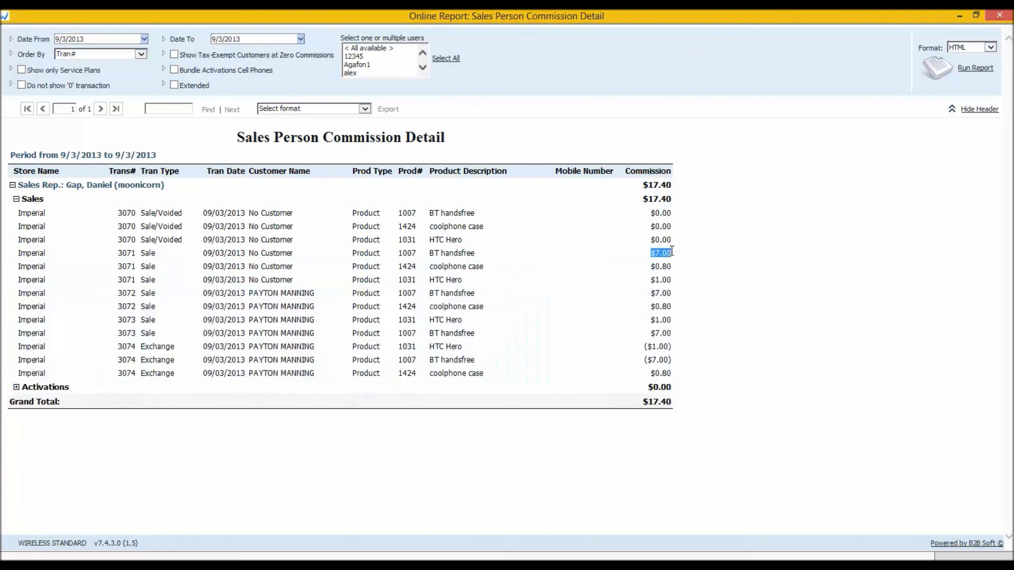